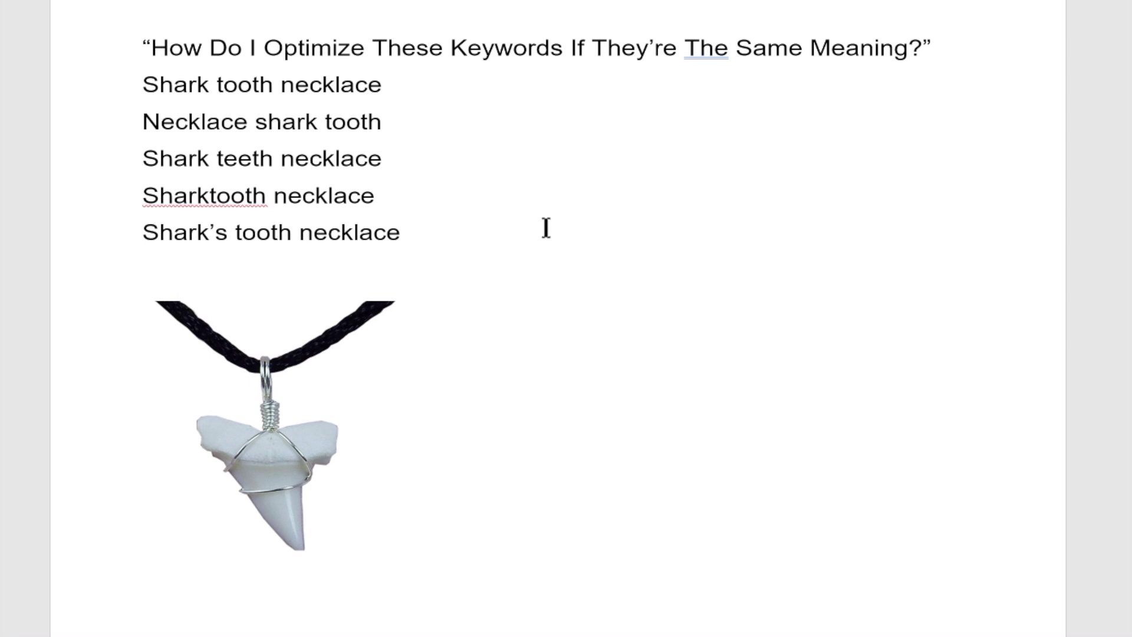
Step: Scroll down through the search term report
{"action": "scroll", "coordinate": [1119, 407], "scroll_direction": "down", "scroll_amount": 3}
{"action": "scroll", "coordinate": [1119, 406], "scroll_direction": "down", "scroll_amount": 3}
{"action": "scroll", "coordinate": [1120, 410], "scroll_direction": "down", "scroll_amount": 5}
{"action": "scroll", "coordinate": [1120, 409], "scroll_direction": "down", "scroll_amount": 5}
{"action": "scroll", "coordinate": [1120, 409], "scroll_direction": "down", "scroll_amount": 5}
{"action": "scroll", "coordinate": [1120, 410], "scroll_direction": "down", "scroll_amount": 5}
{"action": "scroll", "coordinate": [1120, 410], "scroll_direction": "down", "scroll_amount": 4}
{"action": "scroll", "coordinate": [1120, 409], "scroll_direction": "down", "scroll_amount": 5}
{"action": "scroll", "coordinate": [1120, 410], "scroll_direction": "down", "scroll_amount": 5}
{"action": "scroll", "coordinate": [1120, 409], "scroll_direction": "down", "scroll_amount": 5}
{"action": "scroll", "coordinate": [1120, 410], "scroll_direction": "down", "scroll_amount": 4}
{"action": "scroll", "coordinate": [1120, 409], "scroll_direction": "down", "scroll_amount": 3}
{"action": "scroll", "coordinate": [1120, 409], "scroll_direction": "down", "scroll_amount": 4}
{"action": "scroll", "coordinate": [1121, 410], "scroll_direction": "down", "scroll_amount": 5}
{"action": "scroll", "coordinate": [1120, 409], "scroll_direction": "down", "scroll_amount": 5}
{"action": "scroll", "coordinate": [1120, 410], "scroll_direction": "down", "scroll_amount": 5}
{"action": "scroll", "coordinate": [1120, 410], "scroll_direction": "down", "scroll_amount": 5}
{"action": "scroll", "coordinate": [1120, 409], "scroll_direction": "down", "scroll_amount": 4}
{"action": "scroll", "coordinate": [1120, 410], "scroll_direction": "down", "scroll_amount": 4}
{"action": "scroll", "coordinate": [1120, 409], "scroll_direction": "down", "scroll_amount": 5}
{"action": "scroll", "coordinate": [1120, 410], "scroll_direction": "down", "scroll_amount": 4}
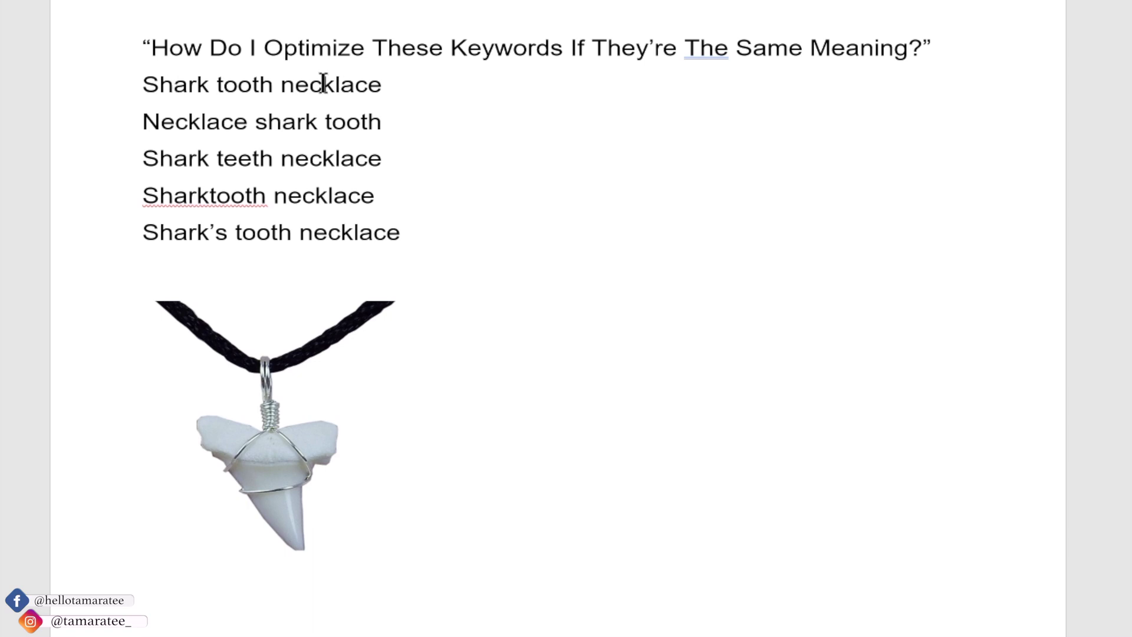
Step: Highlight the five keyword variants in the Word notes
{"action": "mouse_move", "coordinate": [157, 70]}
{"action": "left_mouse_down"}
{"action": "mouse_move", "coordinate": [391, 182]}
{"action": "mouse_move", "coordinate": [417, 222]}
{"action": "left_mouse_up"}
{"action": "left_click", "coordinate": [603, 100]}
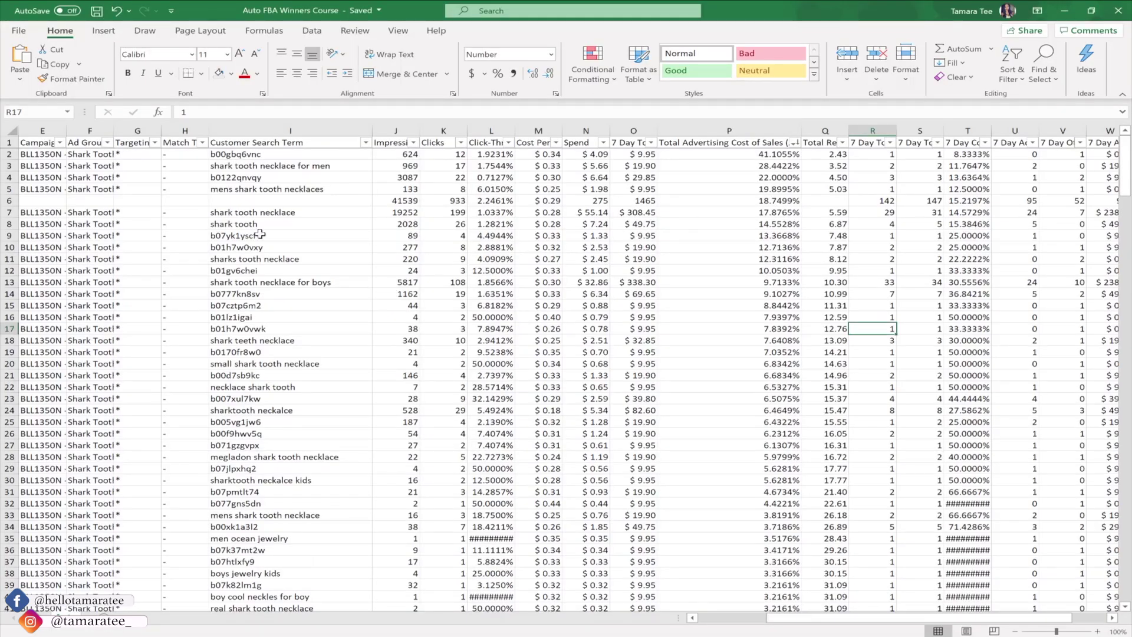
{"action": "left_click_drag", "start_coordinate": [791, 617], "coordinate": [740, 617]}
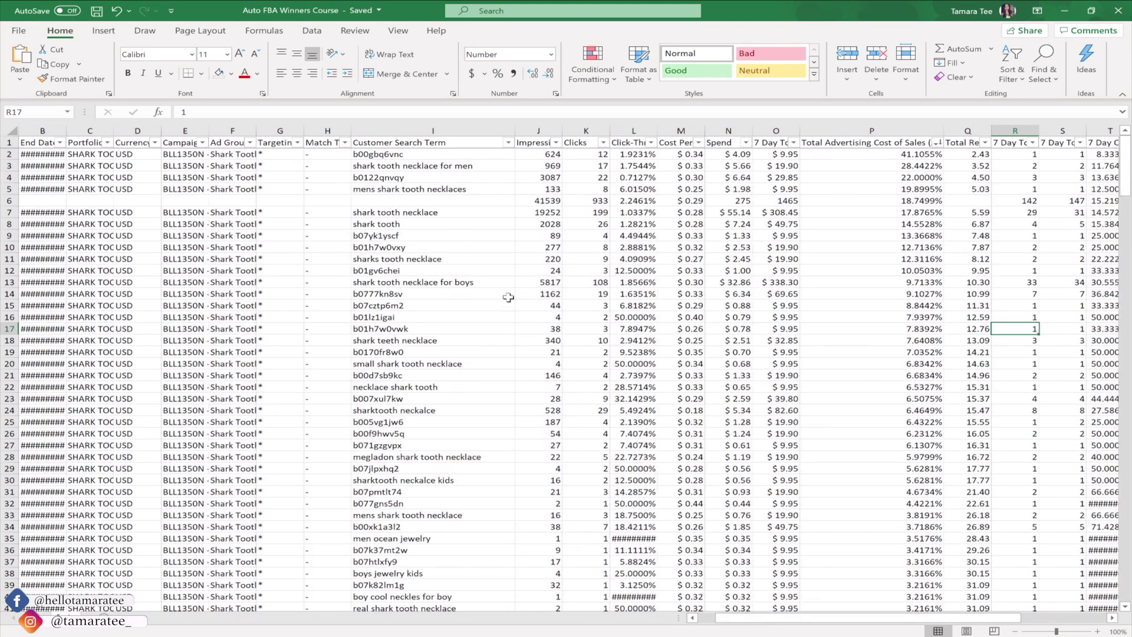
Step: Inspect search terms 'shark tooth necklace for men', b07yk1yscf and b00gbq6vnc in column I
{"action": "left_click", "coordinate": [440, 167]}
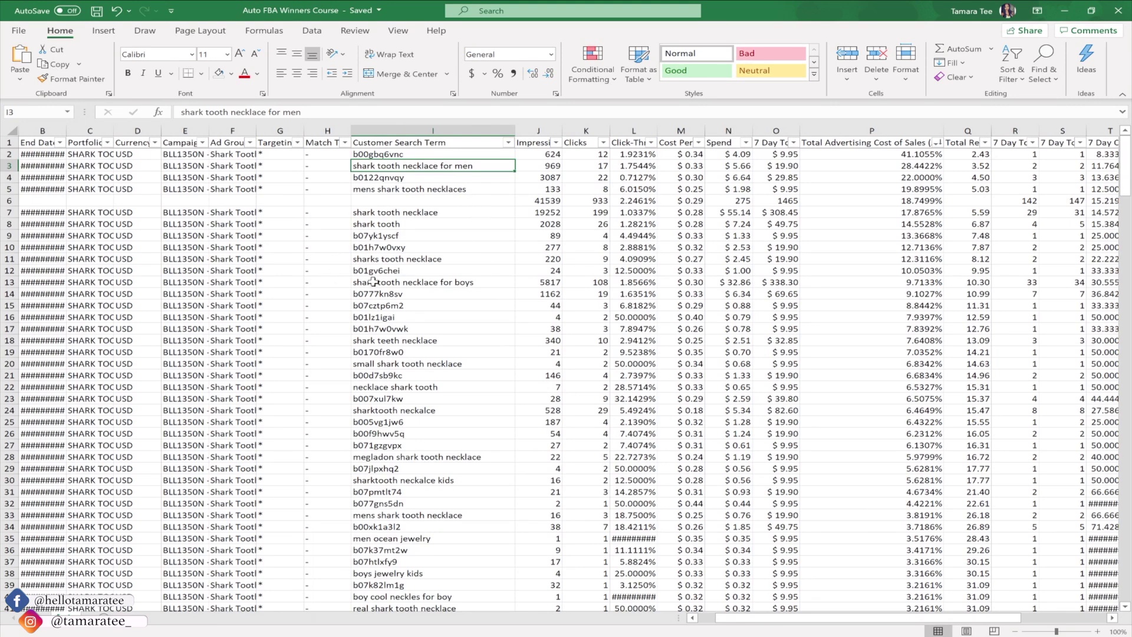
{"action": "left_click", "coordinate": [467, 238]}
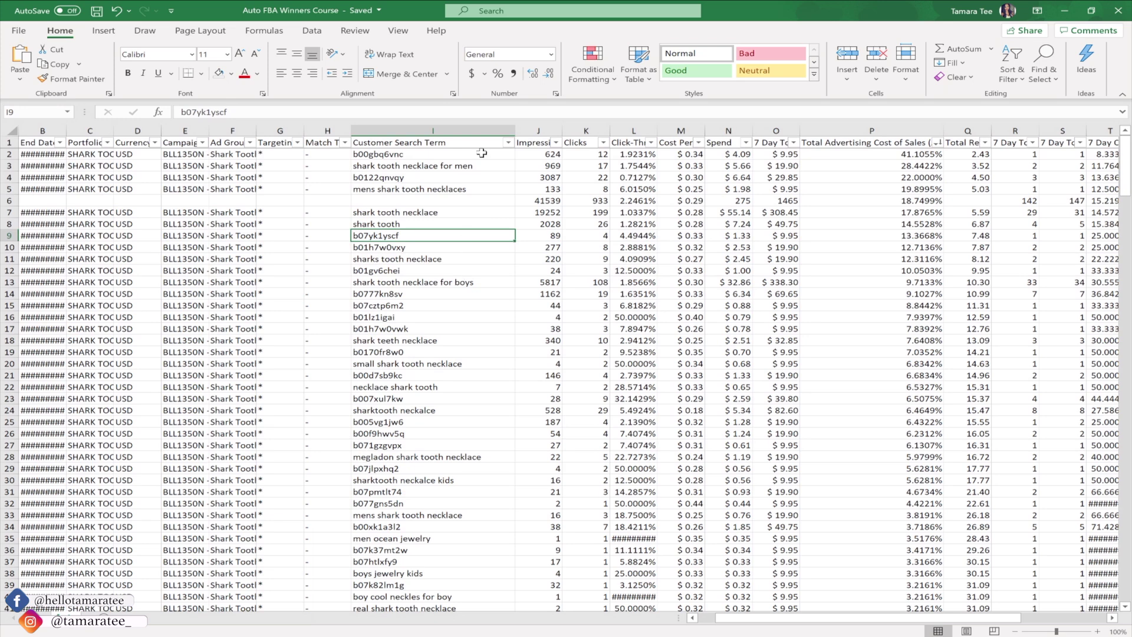
{"action": "left_click", "coordinate": [452, 152]}
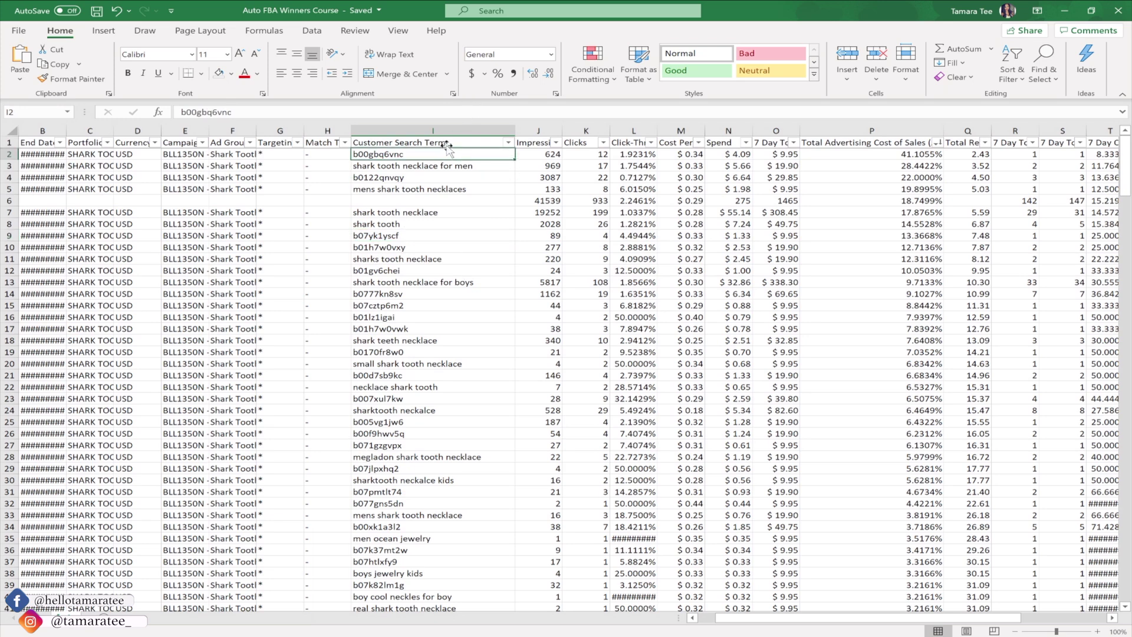
{"action": "left_click", "coordinate": [443, 143]}
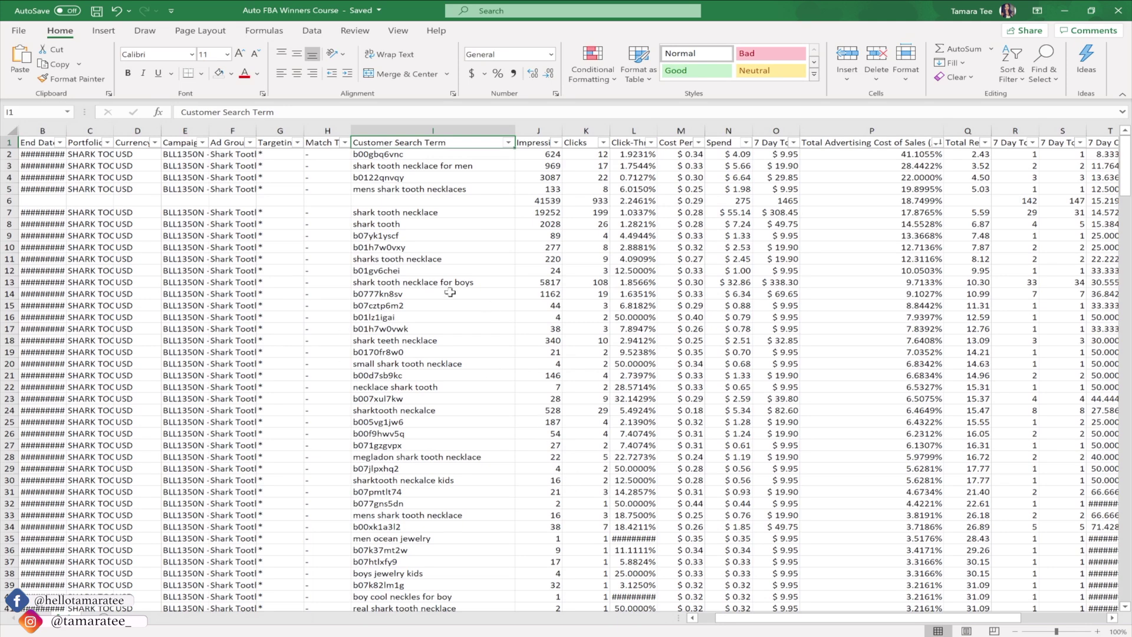
{"action": "left_click_drag", "start_coordinate": [455, 200], "coordinate": [454, 492]}
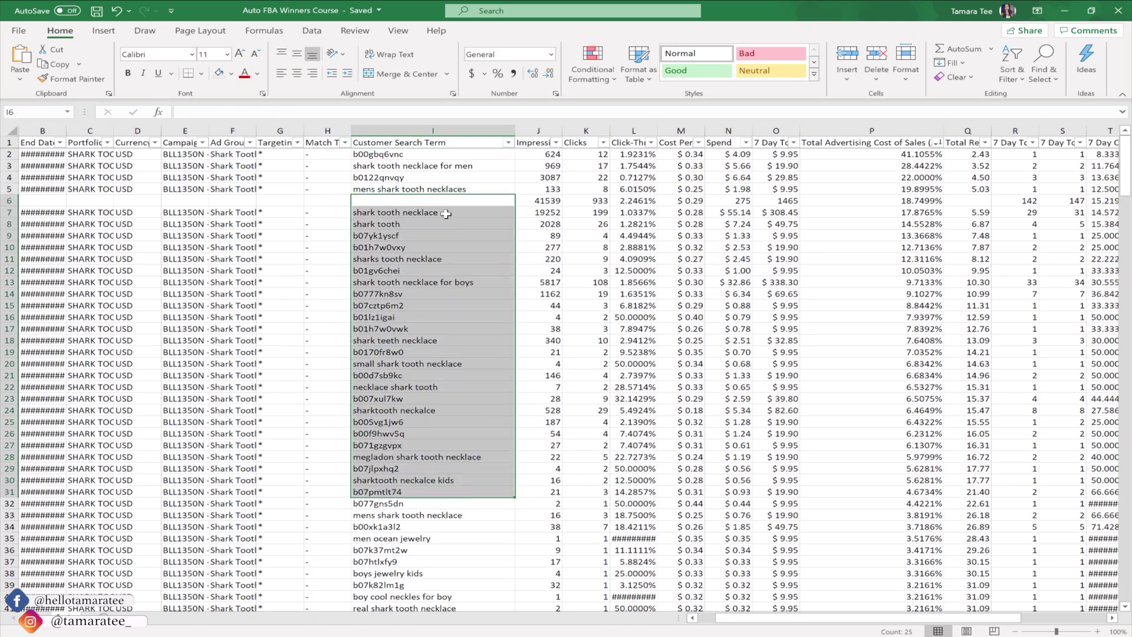
{"action": "left_click", "coordinate": [451, 248]}
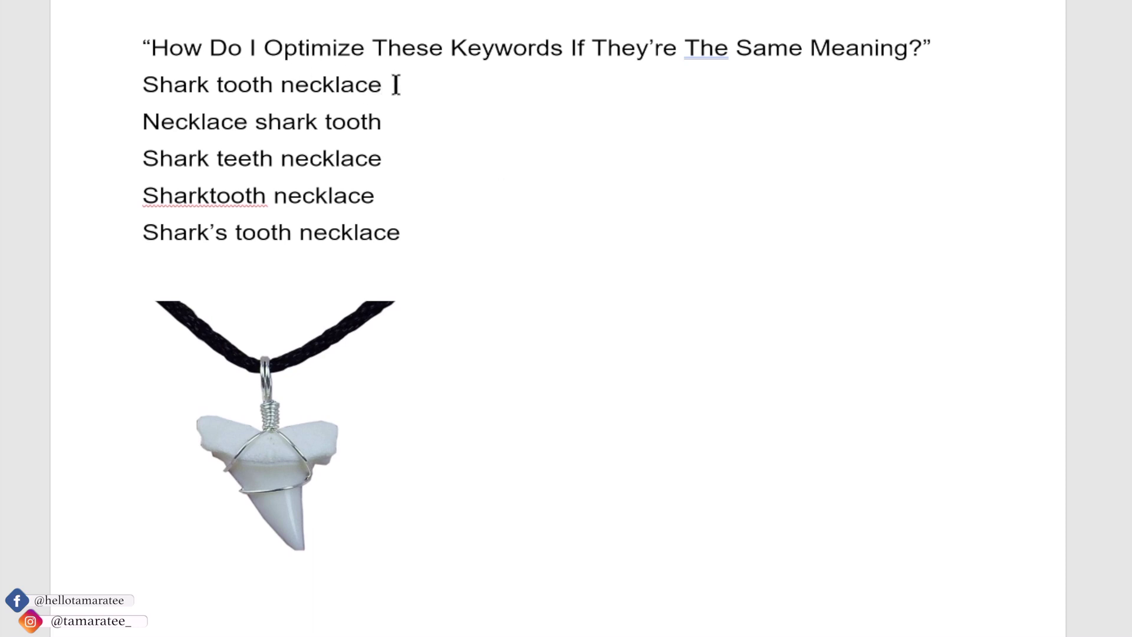
Step: Select the Shark tooth necklace, Shark teeth necklace and Sharktooth necklace lines in Word
{"action": "left_click_drag", "start_coordinate": [358, 83], "coordinate": [172, 83]}
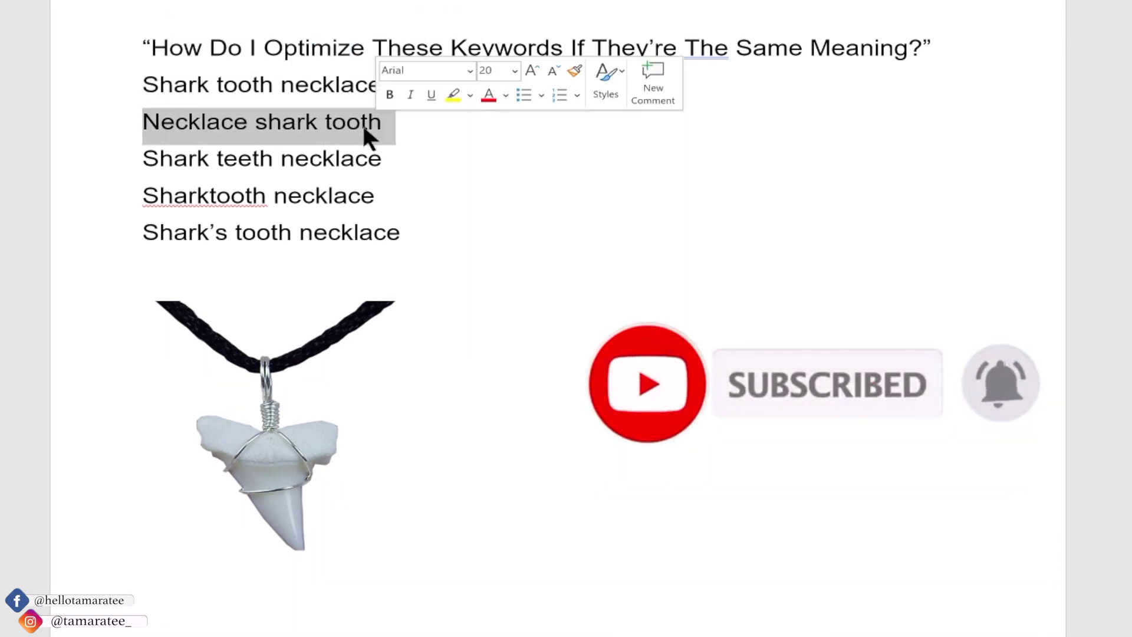
{"action": "left_click_drag", "start_coordinate": [147, 158], "coordinate": [396, 165]}
{"action": "left_click_drag", "start_coordinate": [144, 195], "coordinate": [268, 204]}
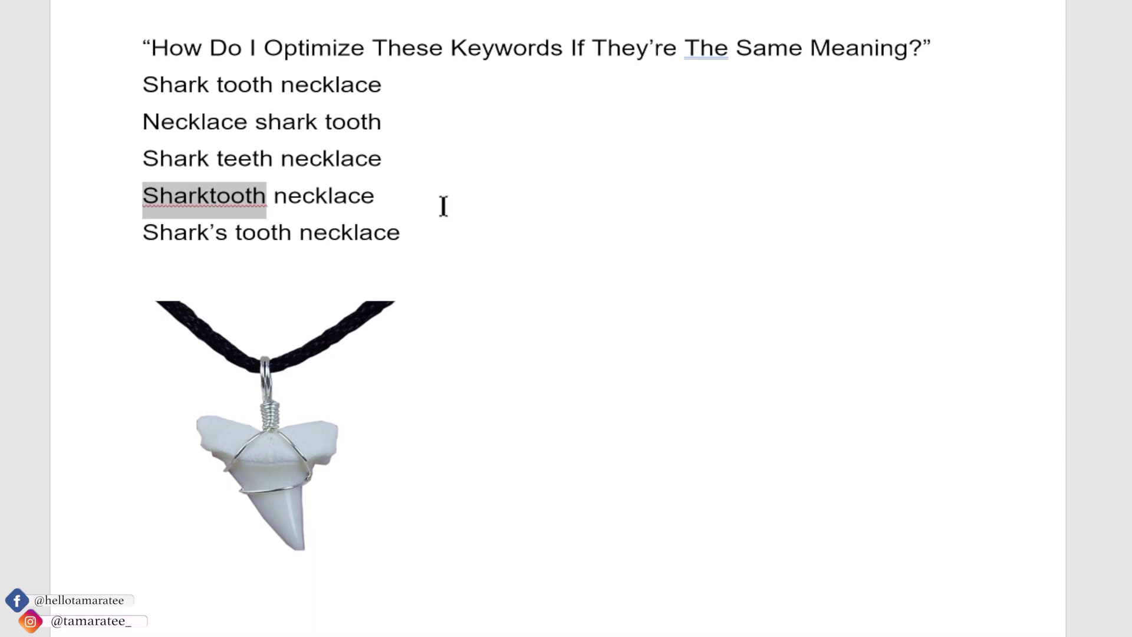
{"action": "double_click", "coordinate": [317, 196]}
{"action": "left_click", "coordinate": [169, 236]}
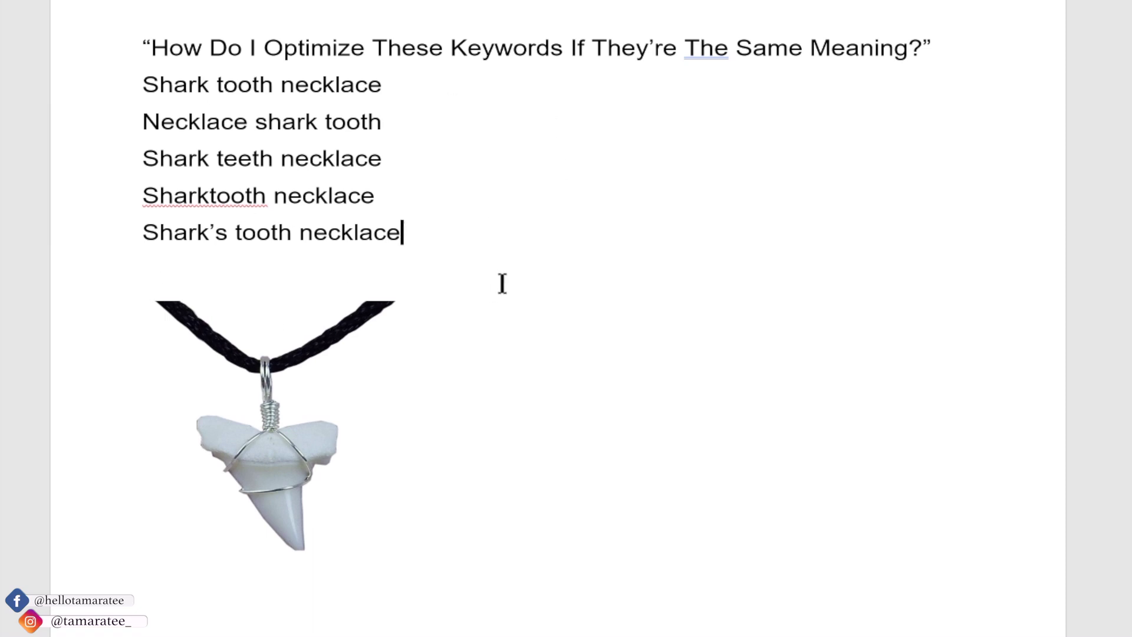
Step: Scroll the report to rows 177–215, then reselect the keyword lines in Word
{"action": "key", "text": "alt+Tab"}
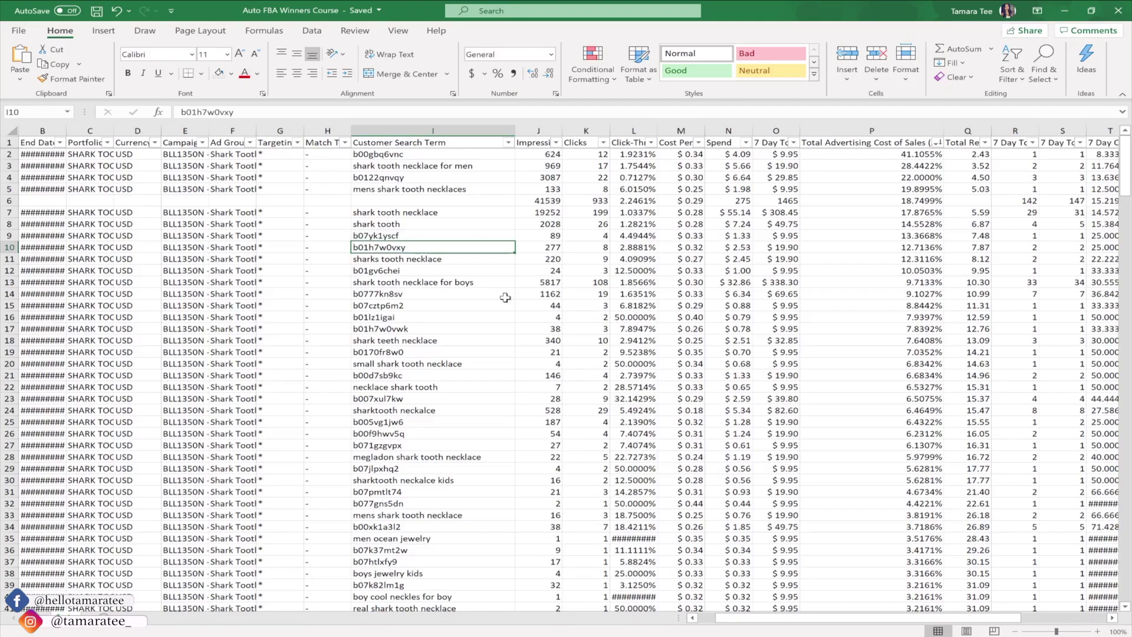
{"action": "scroll", "coordinate": [472, 300], "scroll_direction": "down", "scroll_amount": 15}
{"action": "scroll", "coordinate": [438, 300], "scroll_direction": "down", "scroll_amount": 15}
{"action": "scroll", "coordinate": [438, 300], "scroll_direction": "down", "scroll_amount": 15}
{"action": "scroll", "coordinate": [437, 303], "scroll_direction": "down", "scroll_amount": 15}
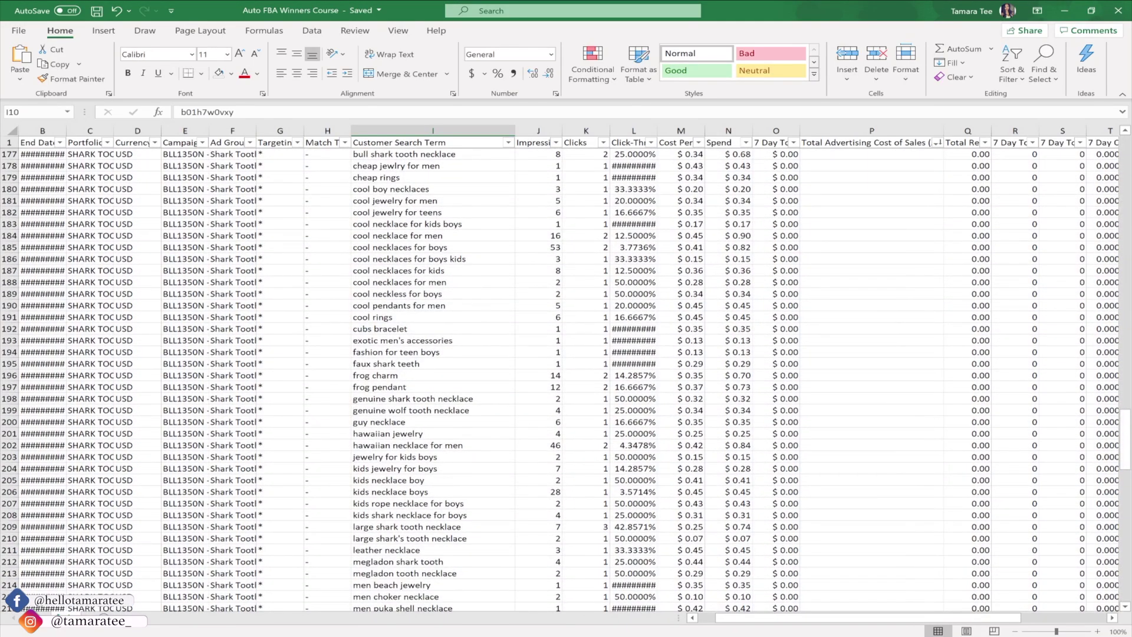
{"action": "key", "text": "alt+Tab"}
{"action": "left_click_drag", "start_coordinate": [449, 233], "coordinate": [150, 84]}
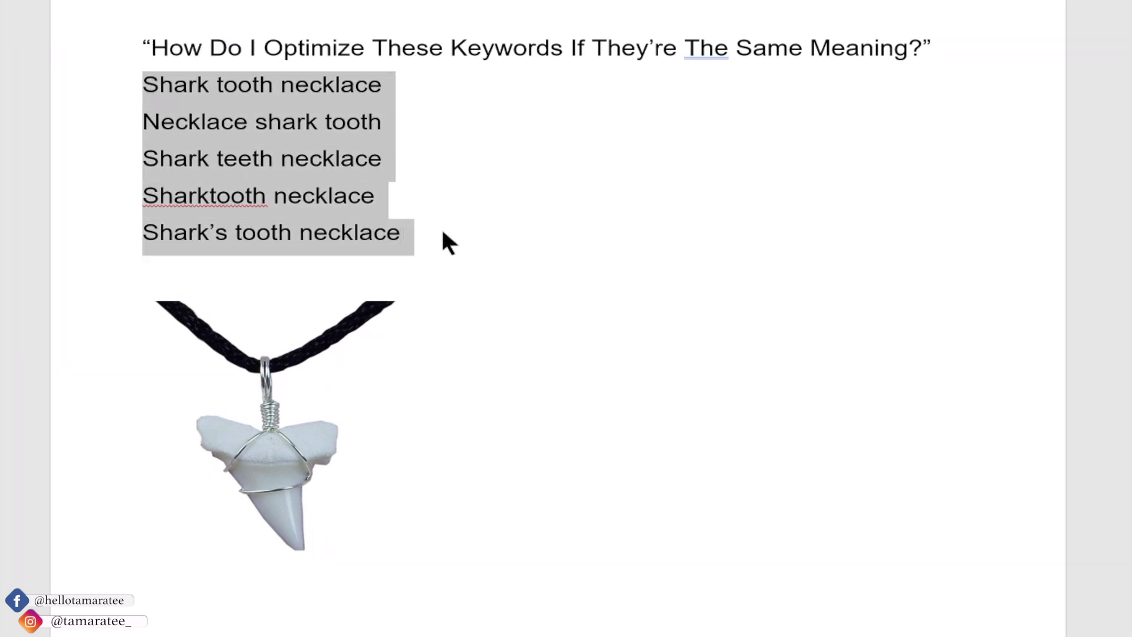
{"action": "left_click", "coordinate": [367, 103]}
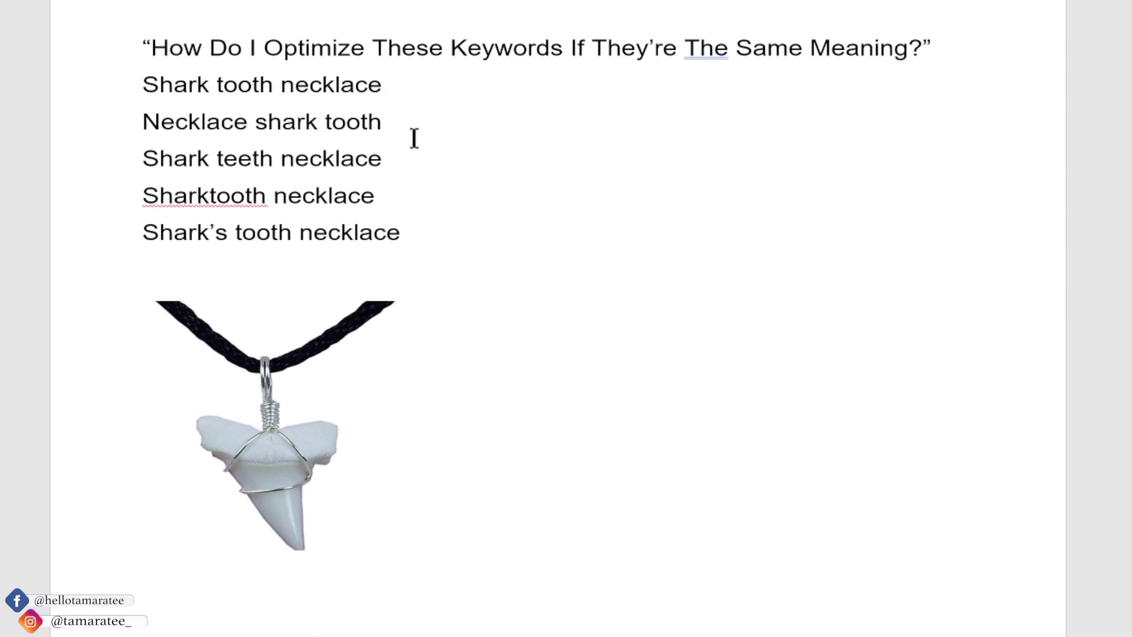
{"action": "left_click_drag", "start_coordinate": [144, 84], "coordinate": [422, 228]}
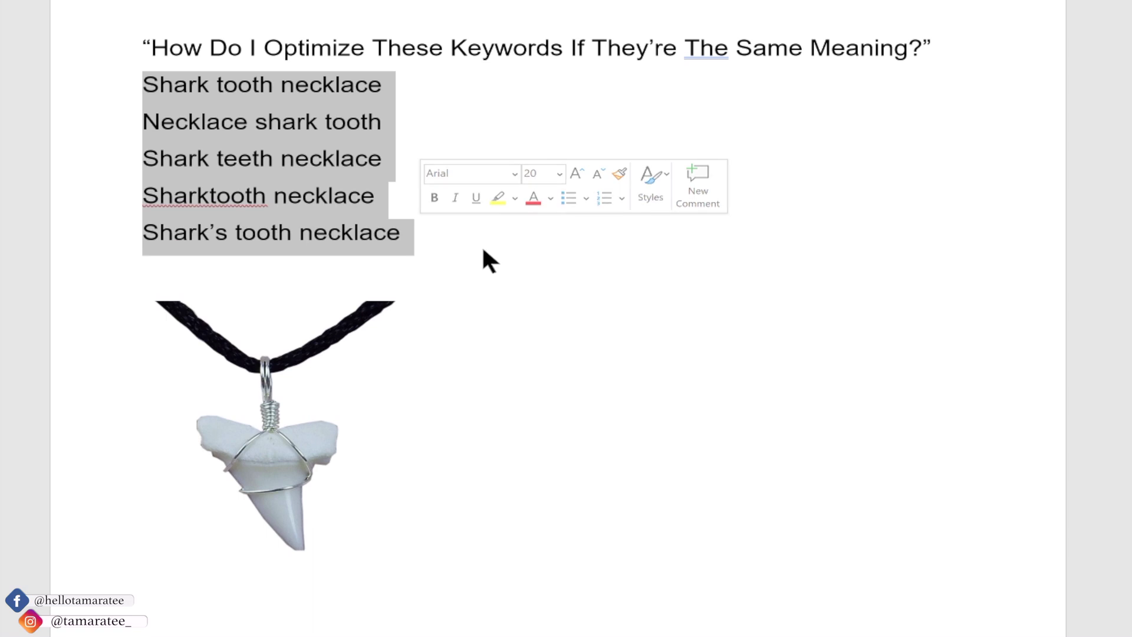
{"action": "left_click", "coordinate": [455, 245]}
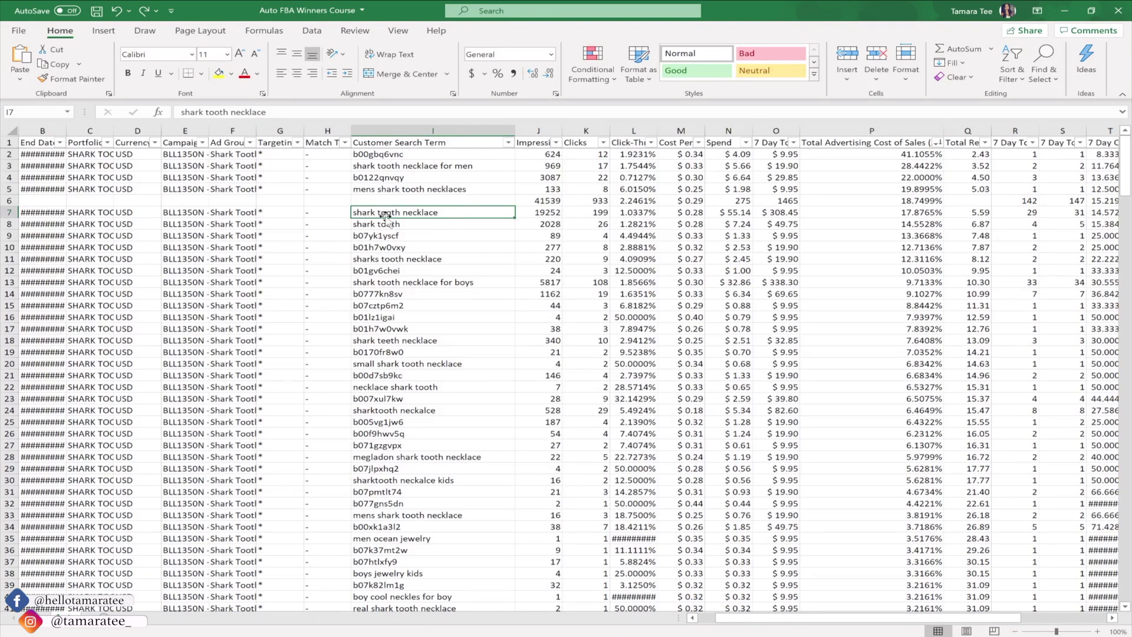
Step: Fill cell I7 and all of row 7 yellow, then check its ACoS
{"action": "left_click", "coordinate": [219, 74]}
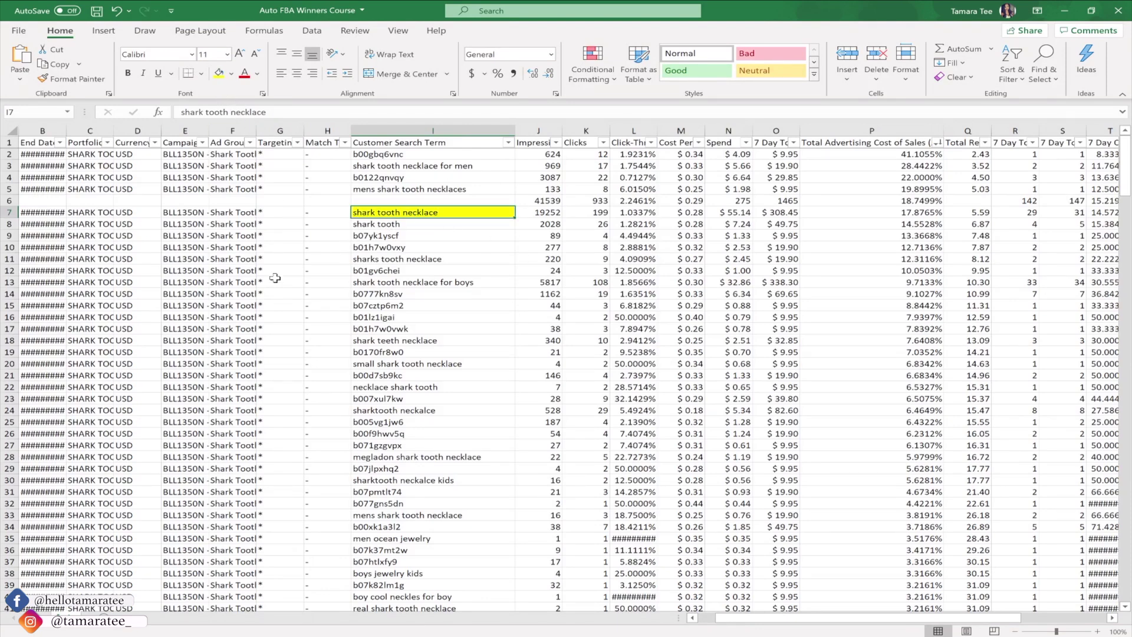
{"action": "left_click", "coordinate": [9, 212]}
{"action": "left_click", "coordinate": [219, 74]}
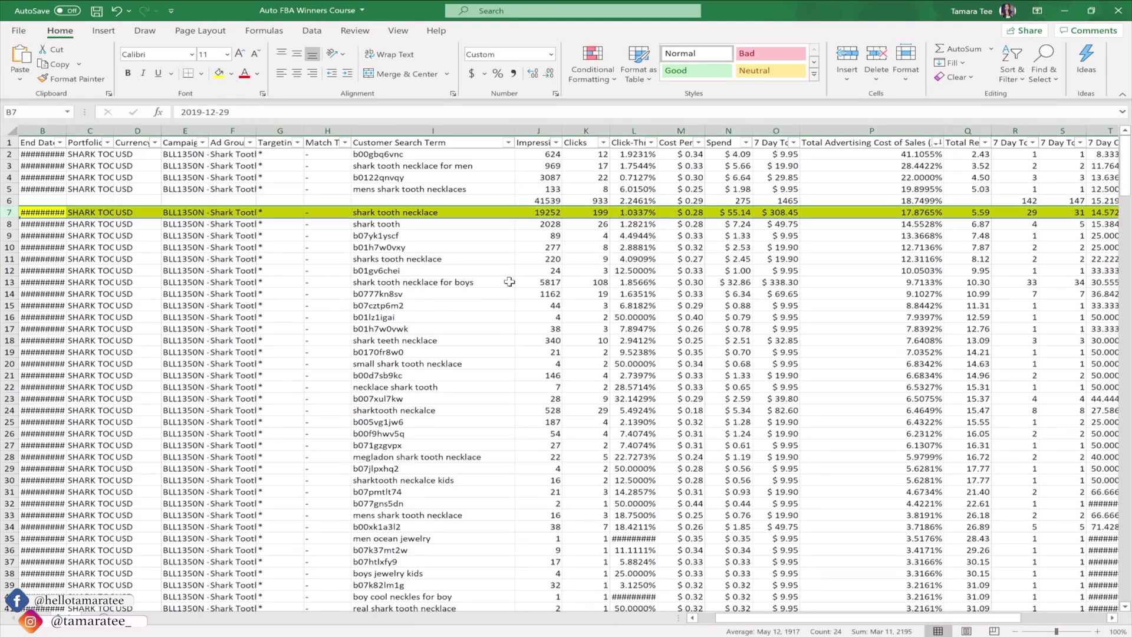
{"action": "left_click", "coordinate": [406, 215]}
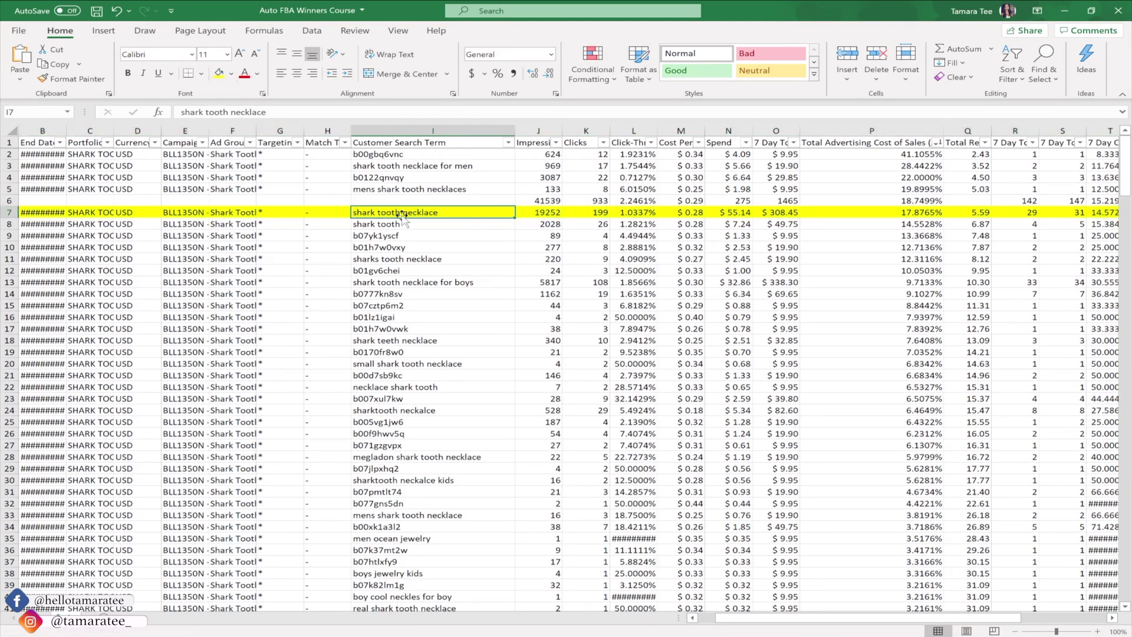
{"action": "left_click", "coordinate": [820, 213]}
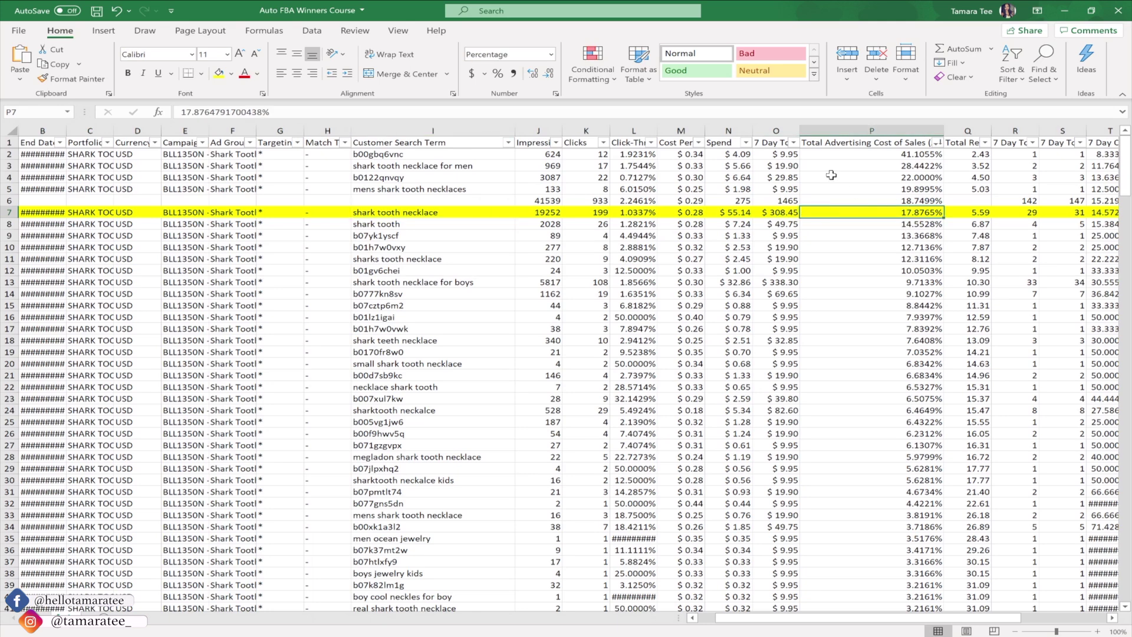
Step: Widen column O to read the $308.45 sales, then select the four keyword variants in Word
{"action": "left_click_drag", "start_coordinate": [799, 132], "coordinate": [838, 135]}
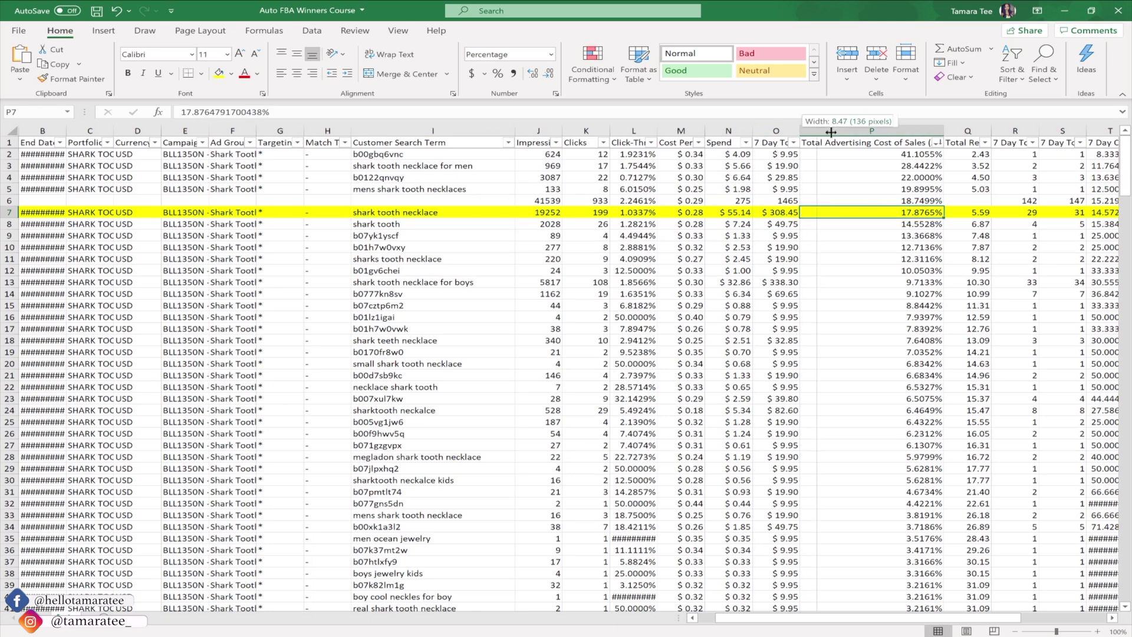
{"action": "left_click", "coordinate": [786, 212]}
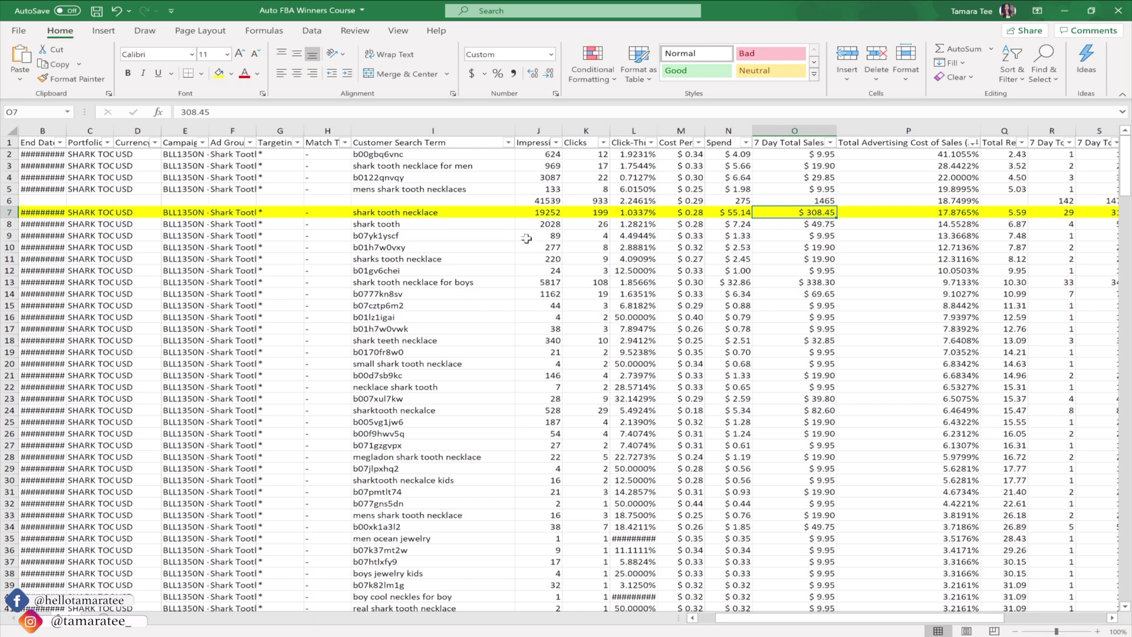
{"action": "left_click", "coordinate": [434, 212]}
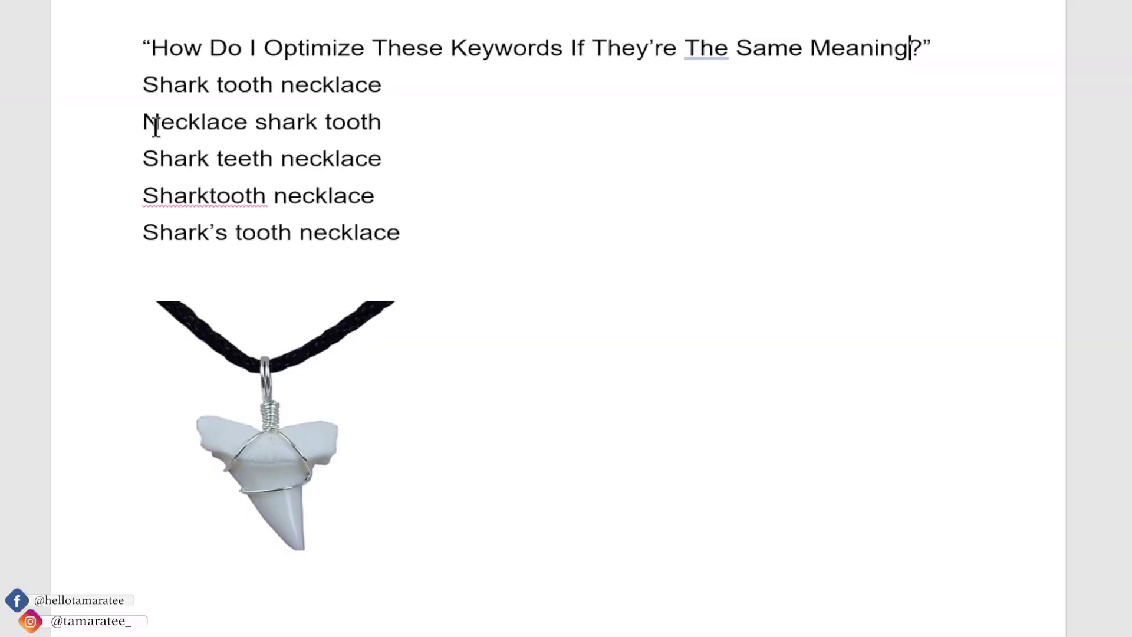
{"action": "left_click", "coordinate": [145, 124]}
{"action": "left_click", "coordinate": [489, 232], "text": "shift"}
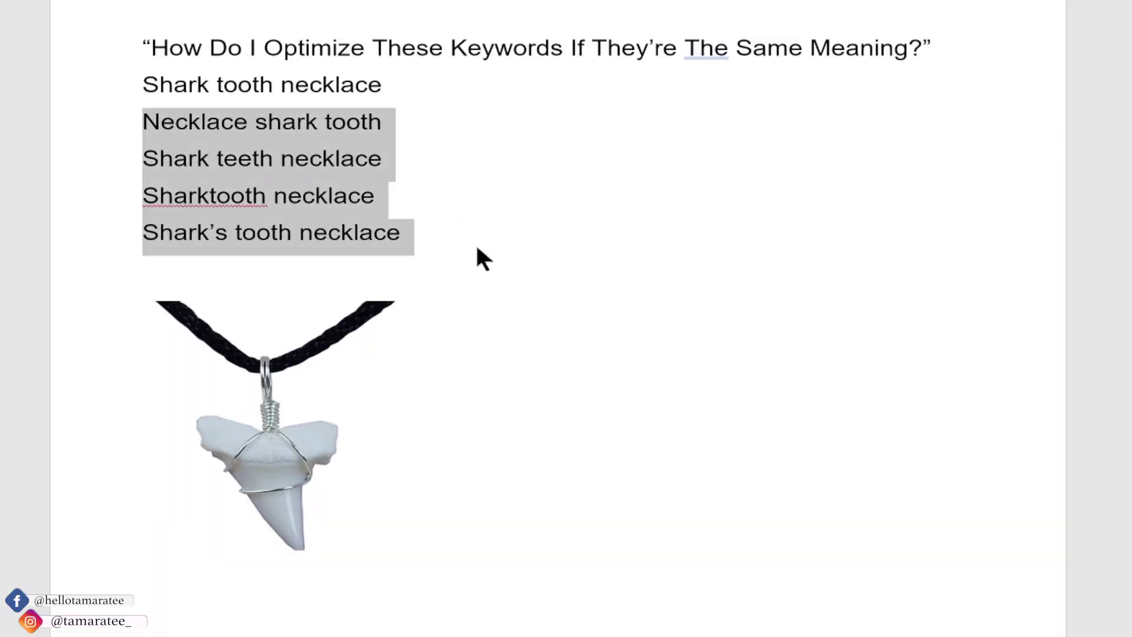
Step: Change the title's "They're The" wording to "They Have The"
{"action": "left_click", "coordinate": [768, 49]}
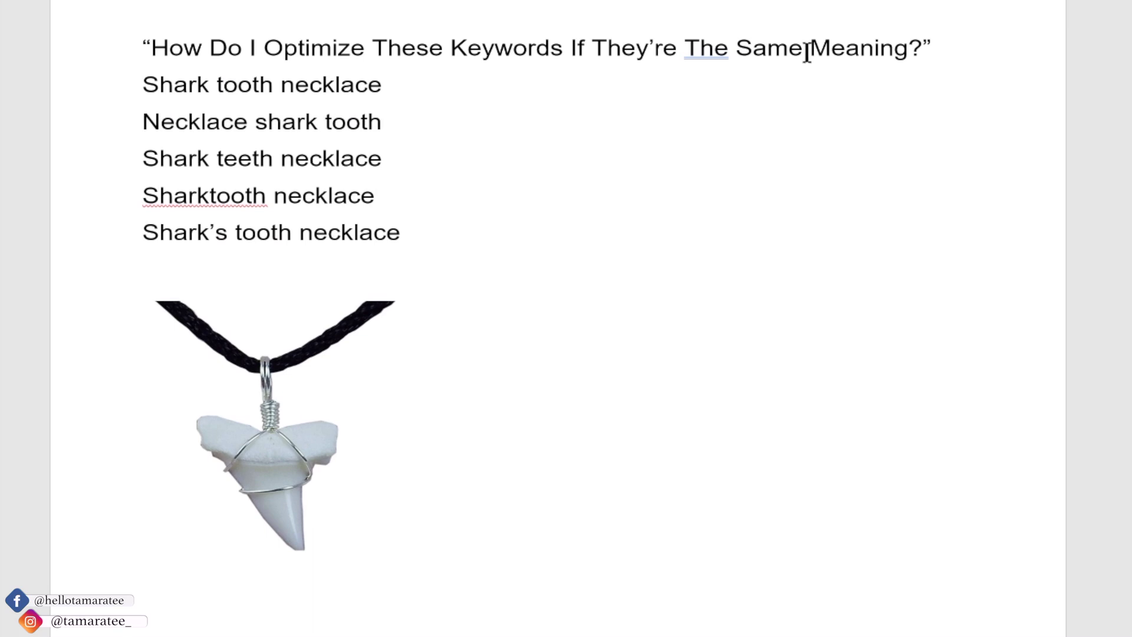
{"action": "left_click", "coordinate": [736, 47]}
{"action": "key", "text": "BackSpace"}
{"action": "key", "text": "BackSpace"}
{"action": "key", "text": "BackSpace"}
{"action": "key", "text": "BackSpace"}
{"action": "key", "text": "BackSpace"}
{"action": "key", "text": "BackSpace"}
{"action": "key", "text": "BackSpace"}
{"action": "type", "text": "Have The"}
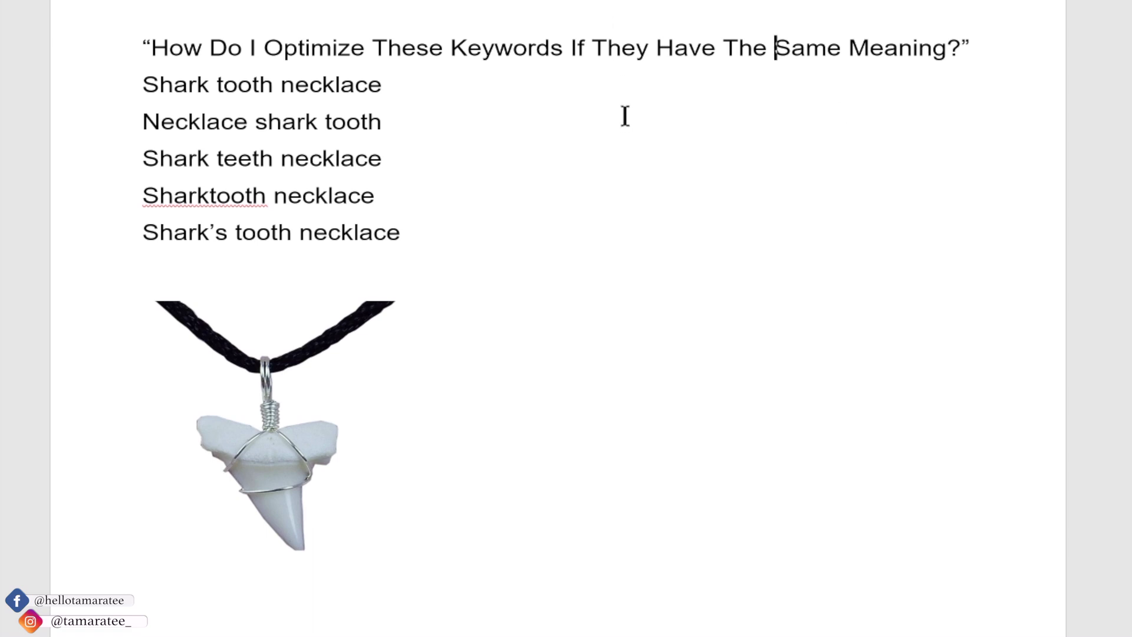
{"action": "left_click", "coordinate": [461, 84]}
Step: Select the Shark tooth necklace and Necklace shark tooth lines in the notes
{"action": "left_click_drag", "start_coordinate": [419, 87], "coordinate": [136, 94]}
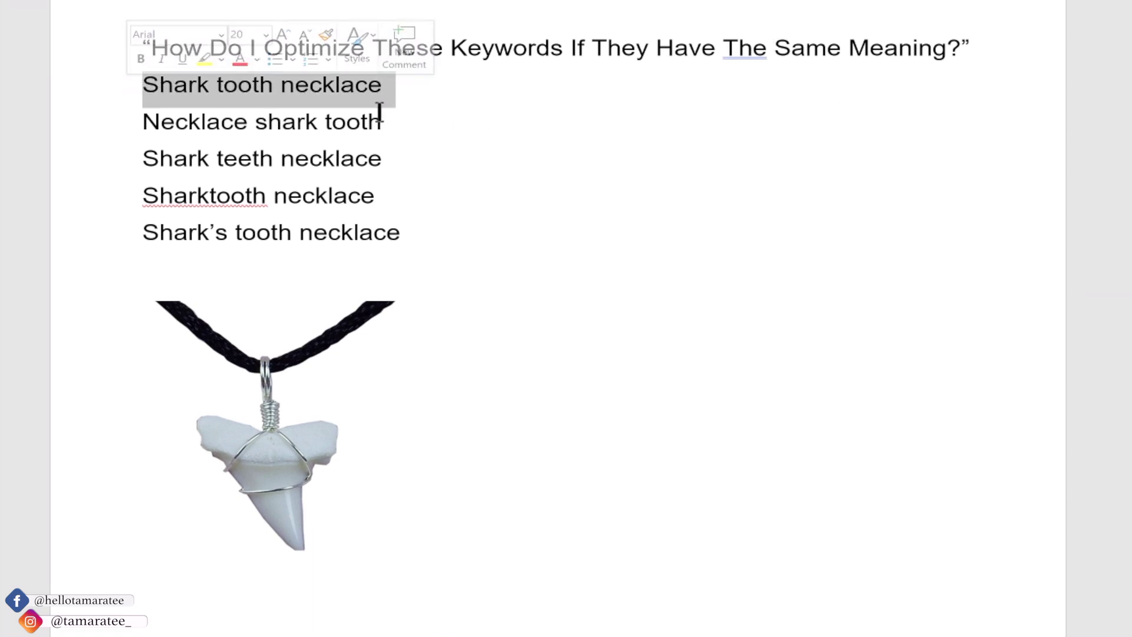
{"action": "left_click_drag", "start_coordinate": [387, 115], "coordinate": [145, 121]}
{"action": "right_click", "coordinate": [292, 138]}
{"action": "key", "text": "Escape"}
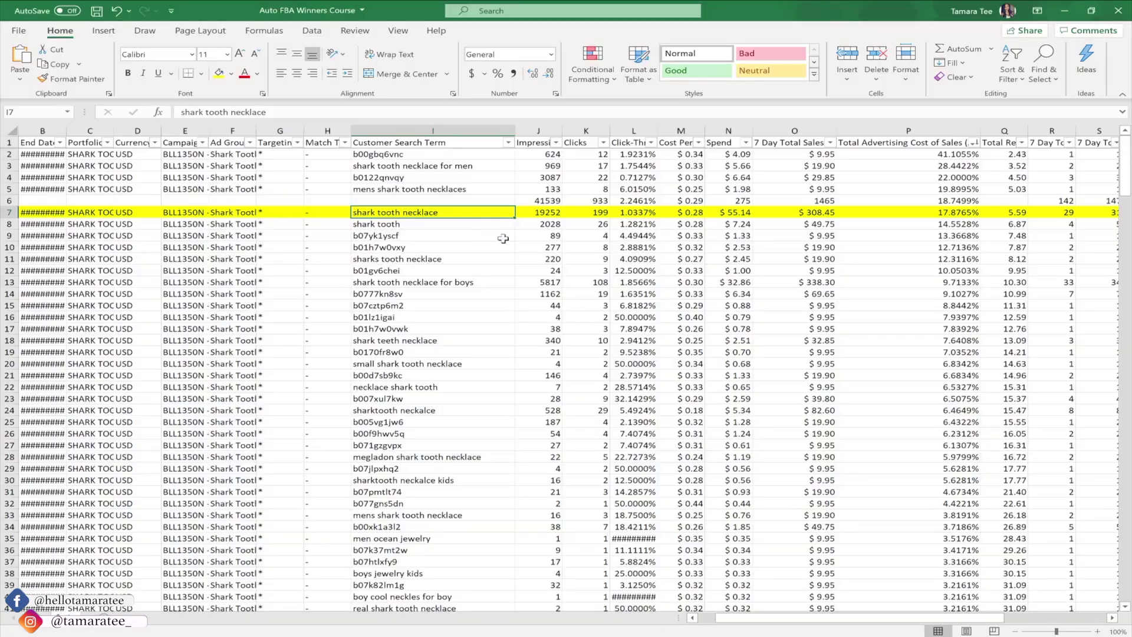
Step: Find "Necklace shark tooth" in the report with Ctrl+F
{"action": "left_click", "coordinate": [503, 239]}
{"action": "key", "text": "ctrl+f"}
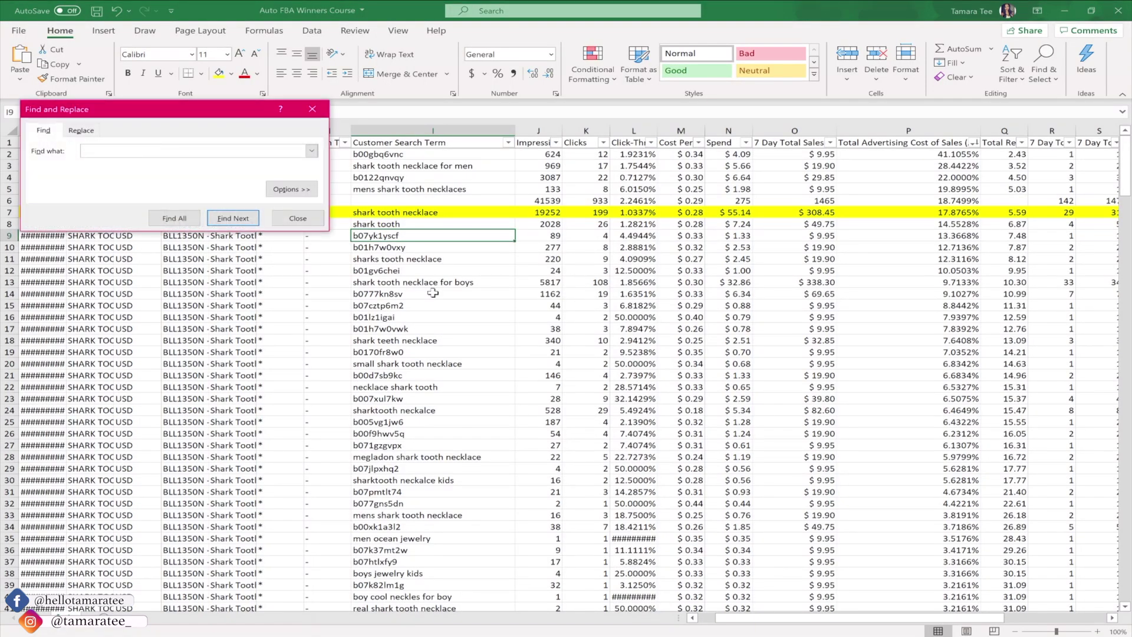
{"action": "type", "text": "Necklace shark tooth"}
{"action": "left_click", "coordinate": [236, 219]}
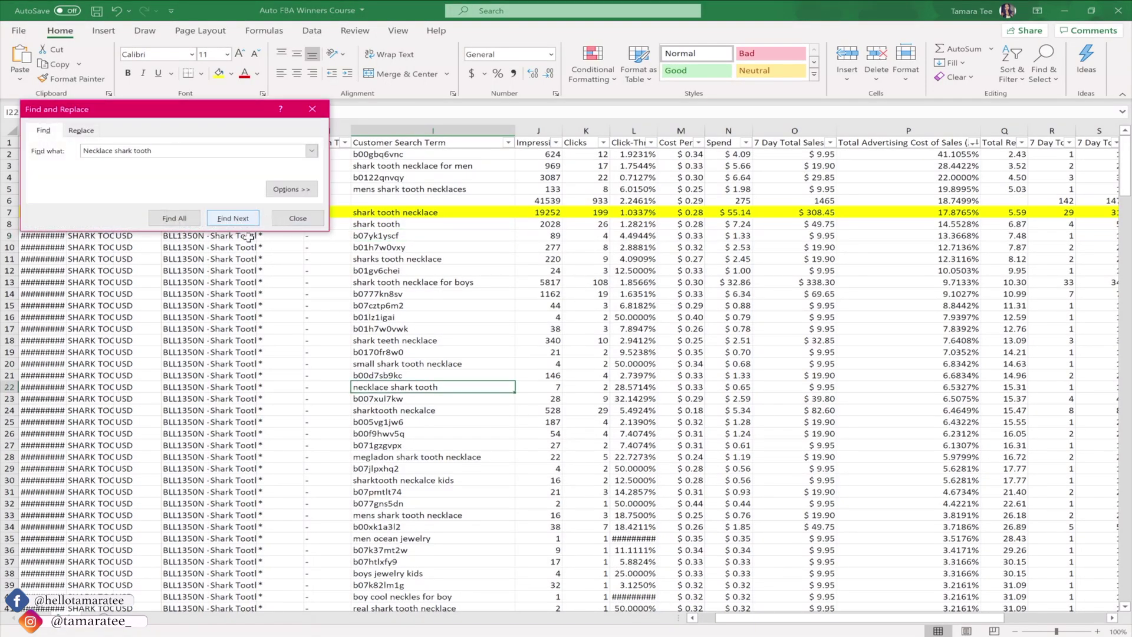
{"action": "left_click", "coordinate": [289, 219]}
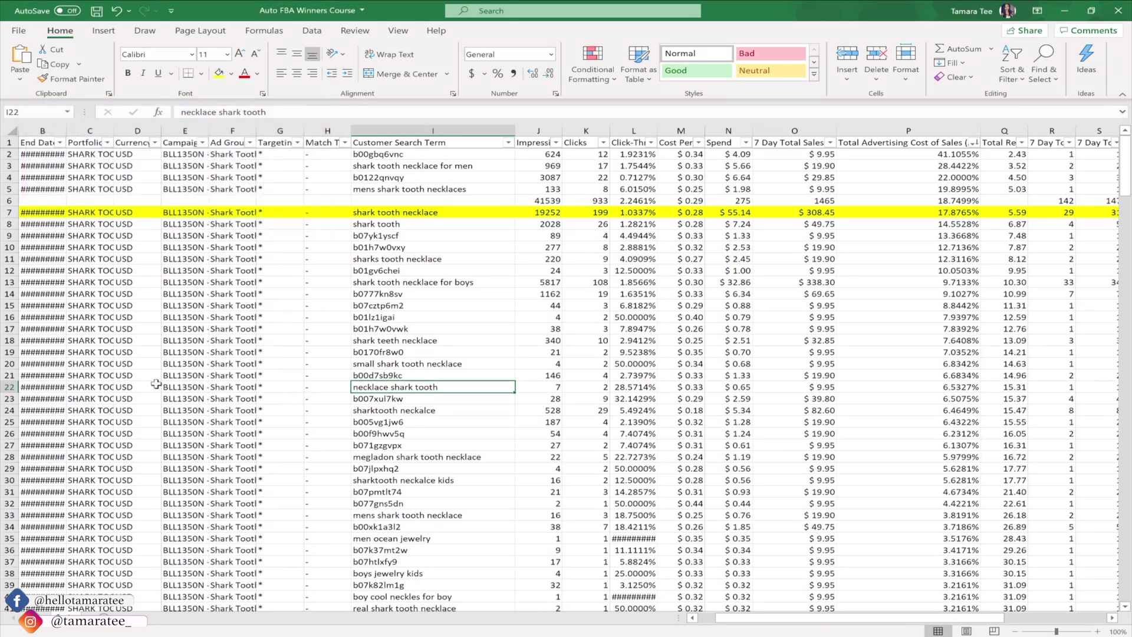
Step: Fill row 22 gold and check its ACoS
{"action": "left_click", "coordinate": [9, 386]}
{"action": "left_click", "coordinate": [231, 73]}
{"action": "left_click", "coordinate": [242, 187]}
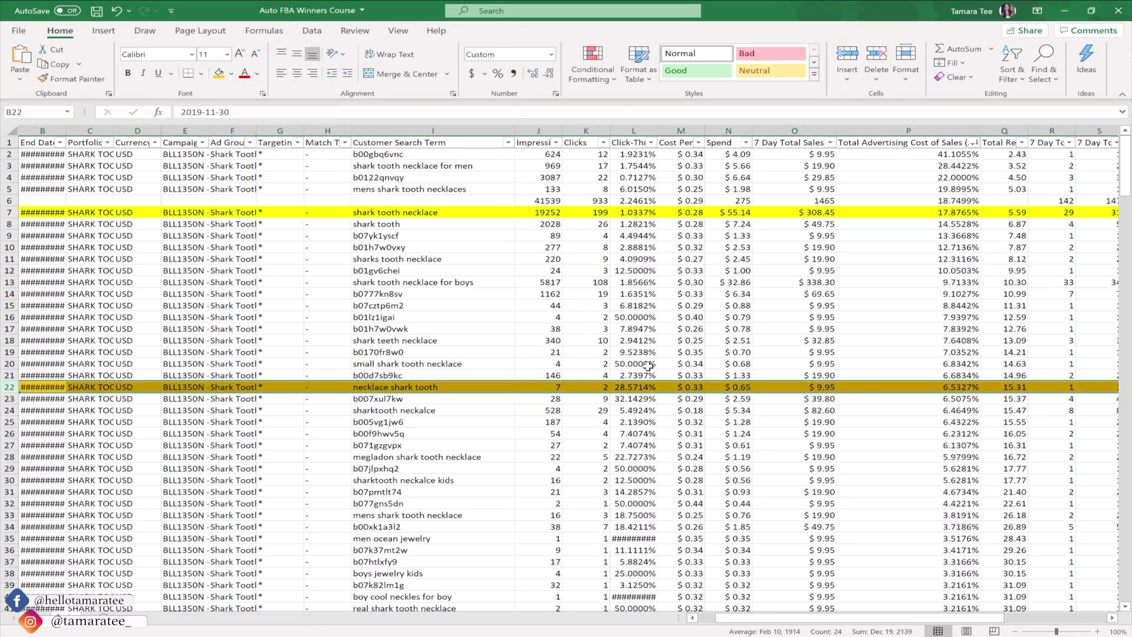
{"action": "left_click", "coordinate": [854, 389]}
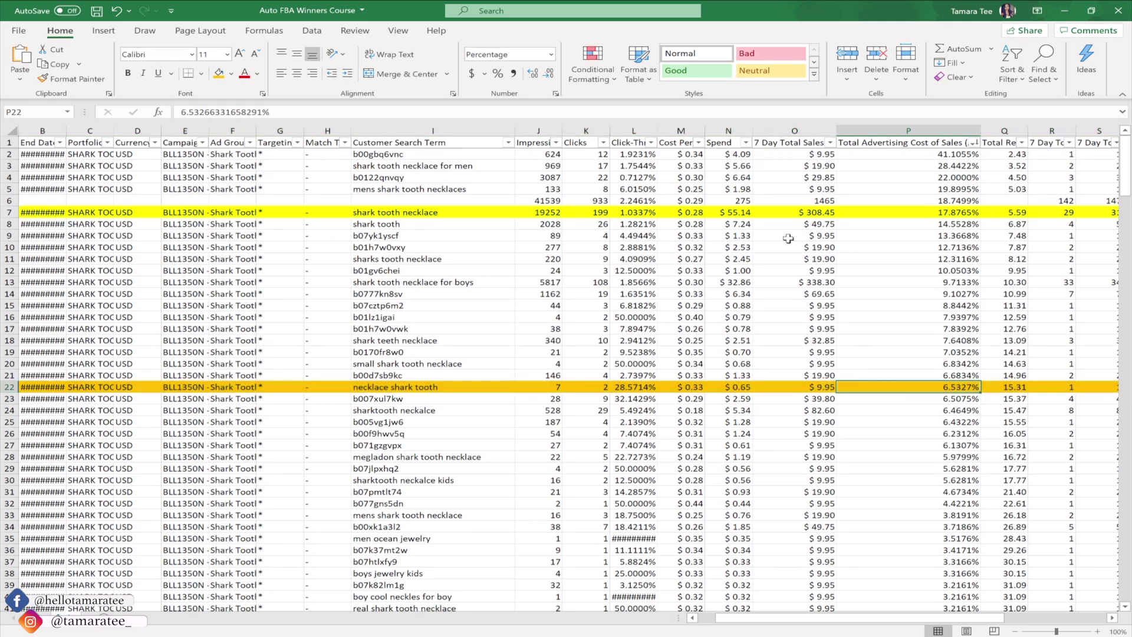
{"action": "left_click", "coordinate": [788, 385]}
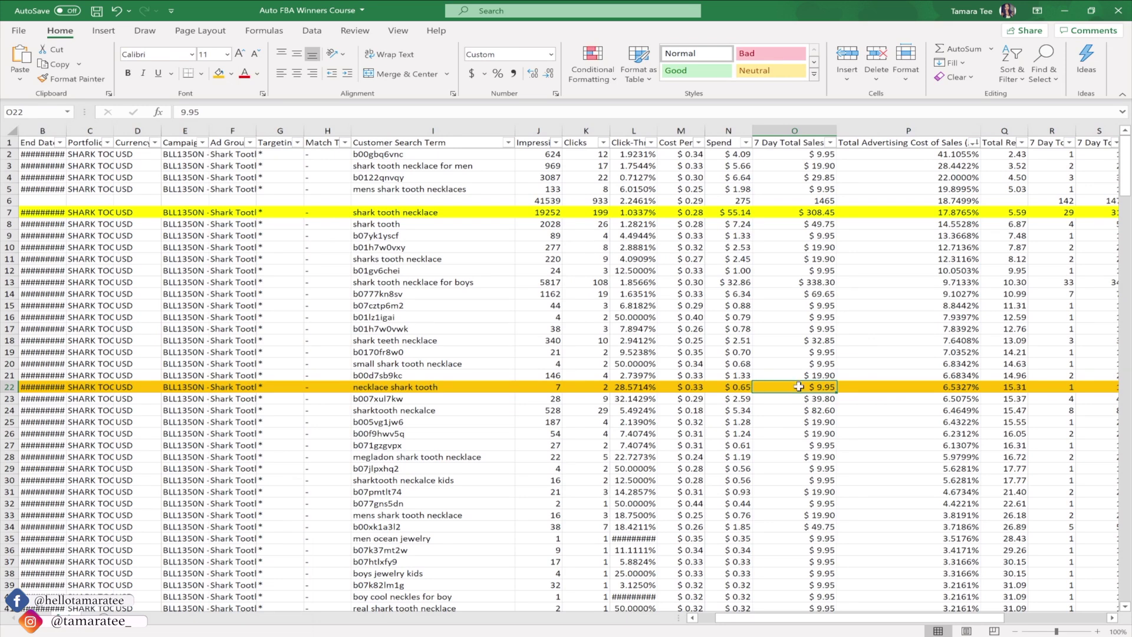
{"action": "left_click", "coordinate": [428, 213]}
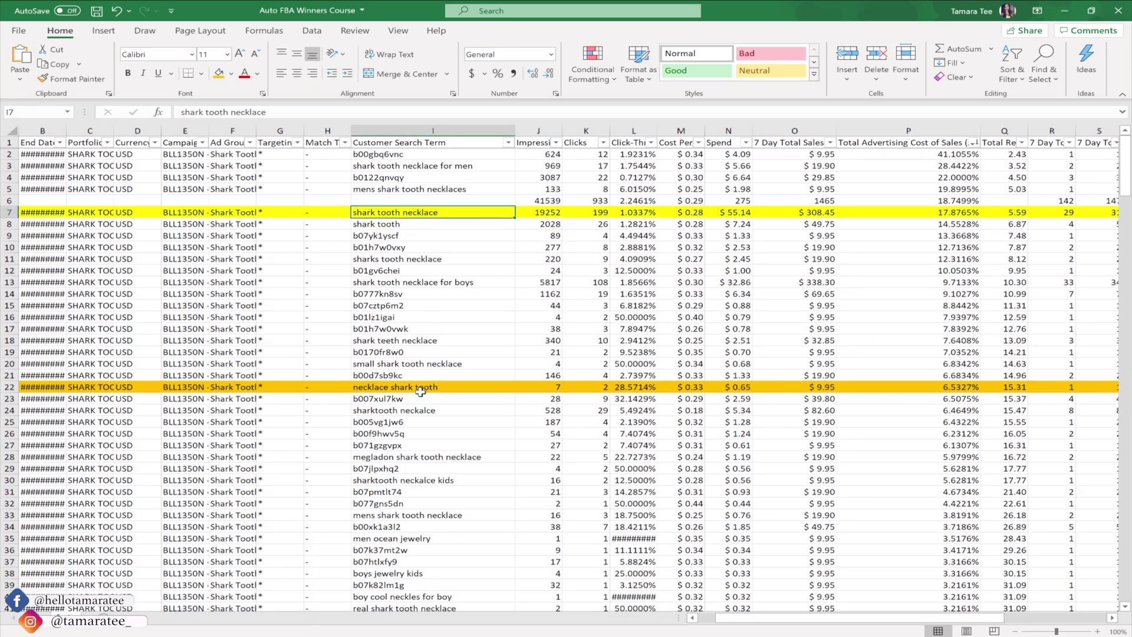
{"action": "left_click", "coordinate": [420, 391]}
{"action": "left_click", "coordinate": [430, 217]}
{"action": "left_click", "coordinate": [440, 391]}
{"action": "left_click", "coordinate": [423, 215]}
{"action": "left_click", "coordinate": [440, 387]}
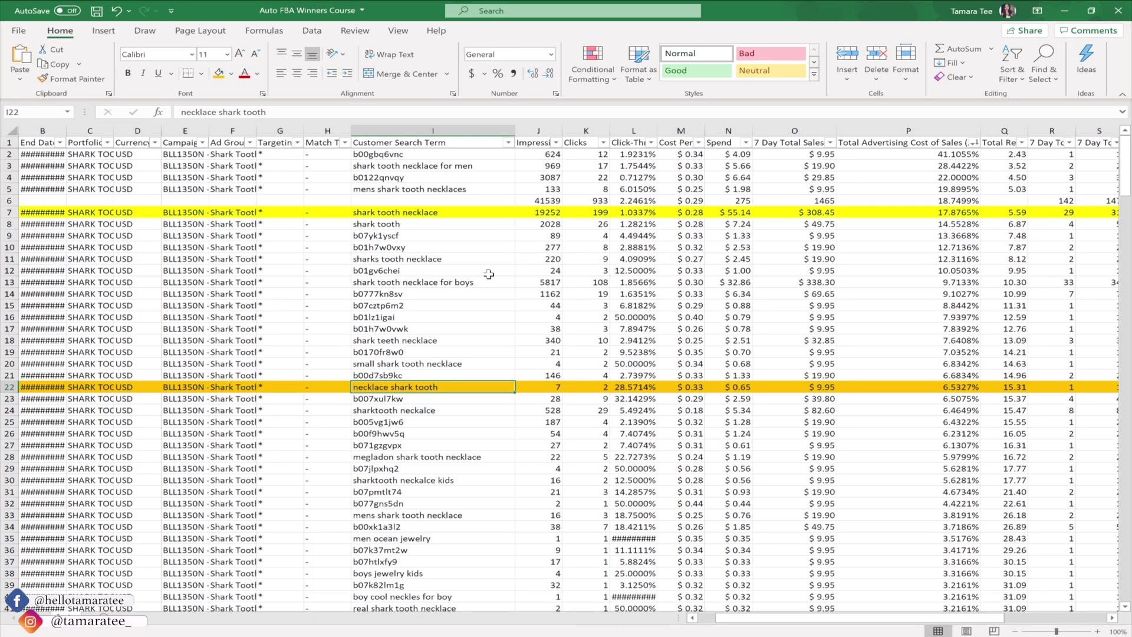
{"action": "left_click", "coordinate": [474, 213]}
{"action": "left_click", "coordinate": [448, 389]}
{"action": "left_click", "coordinate": [472, 215]}
{"action": "left_click", "coordinate": [448, 387]}
{"action": "left_click", "coordinate": [460, 213]}
{"action": "left_click", "coordinate": [443, 387]}
{"action": "left_click", "coordinate": [440, 210]}
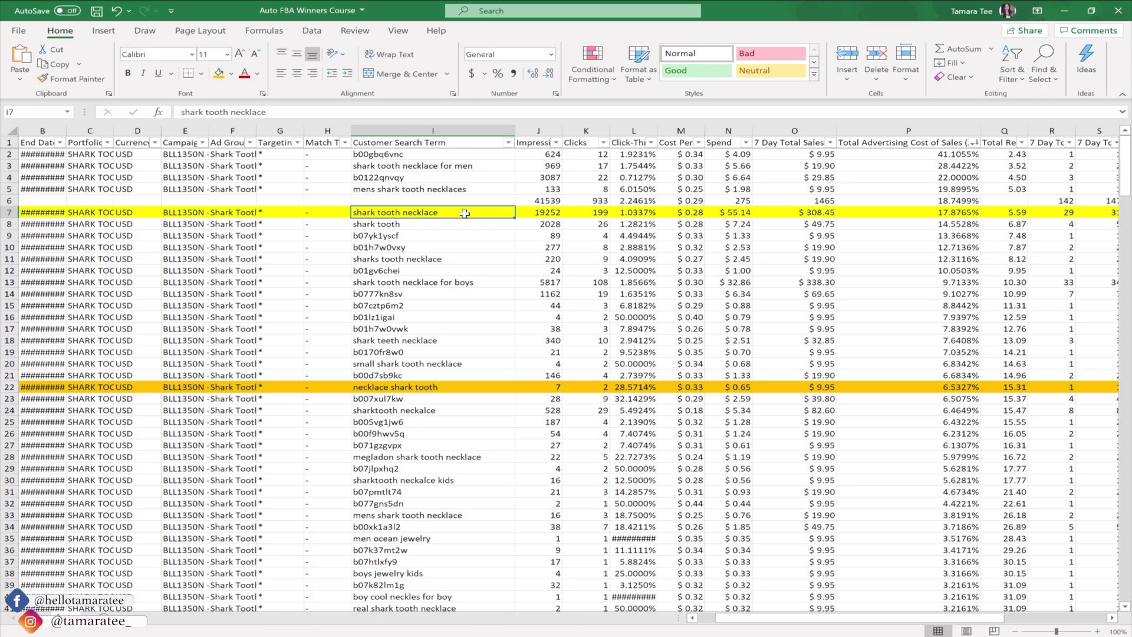
{"action": "left_click", "coordinate": [415, 388]}
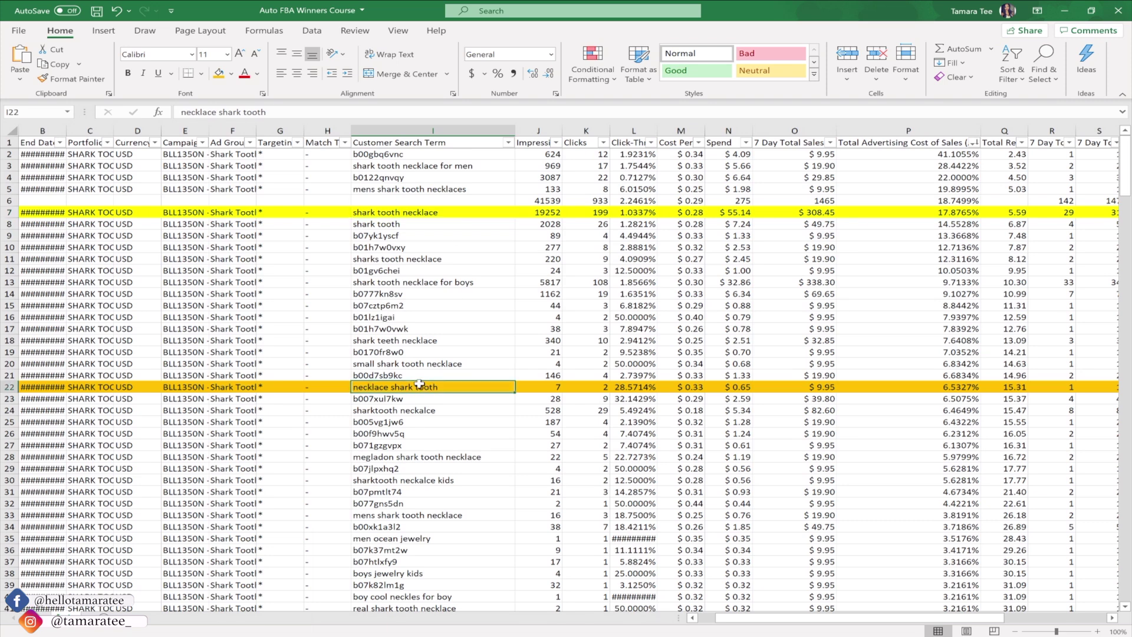
{"action": "left_click", "coordinate": [458, 212]}
{"action": "left_click", "coordinate": [451, 389]}
{"action": "left_click", "coordinate": [447, 214]}
{"action": "left_click", "coordinate": [445, 376]}
{"action": "left_click", "coordinate": [457, 210]}
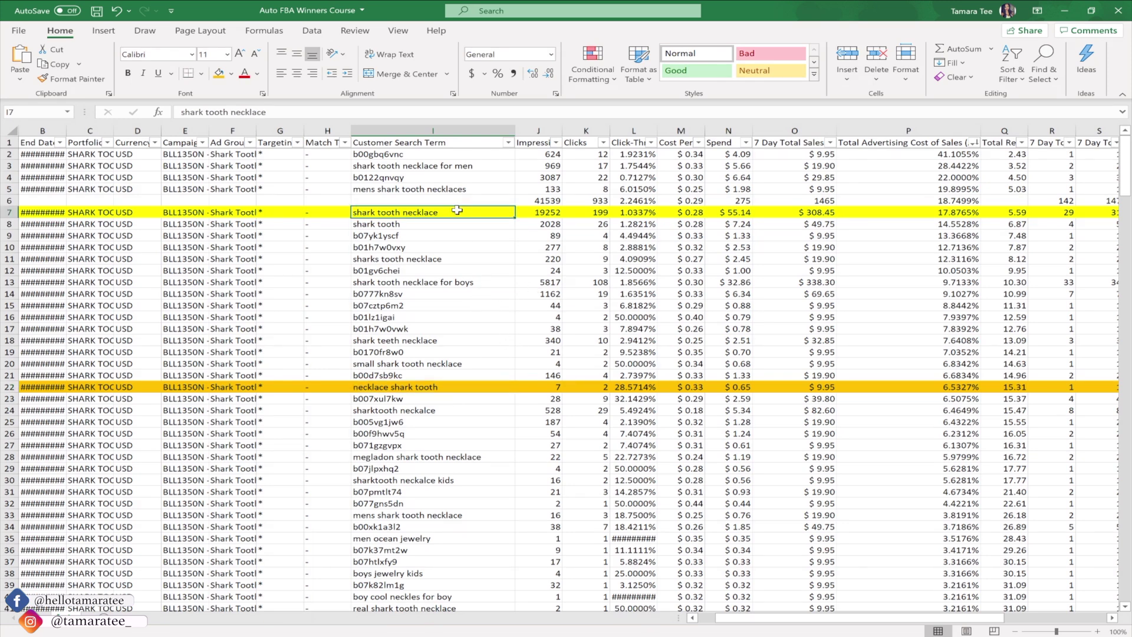
{"action": "left_click", "coordinate": [442, 382]}
{"action": "left_click", "coordinate": [479, 214]}
{"action": "left_click", "coordinate": [472, 388]}
{"action": "left_click", "coordinate": [480, 213]}
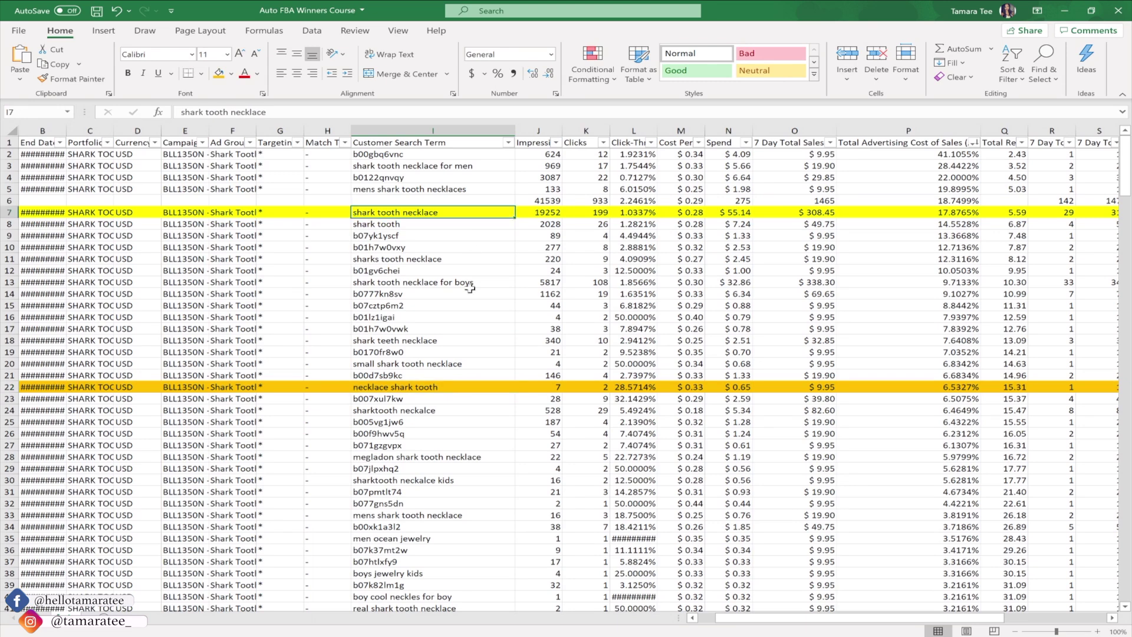
{"action": "left_click", "coordinate": [451, 386]}
{"action": "left_click", "coordinate": [477, 213]}
{"action": "left_click", "coordinate": [451, 386]}
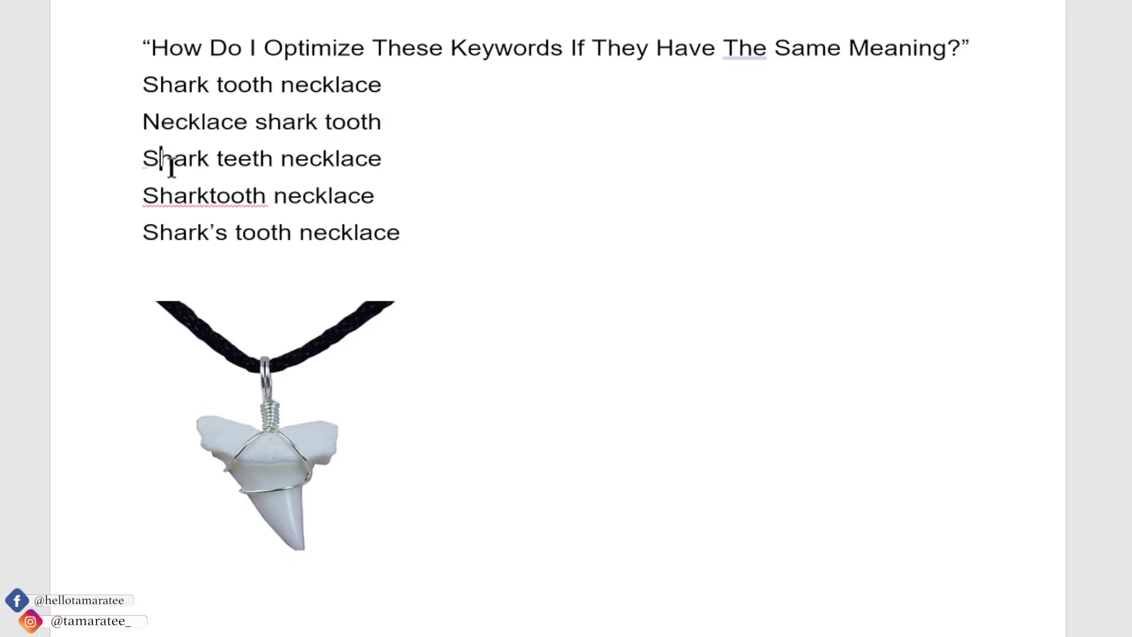
{"action": "left_click_drag", "start_coordinate": [148, 159], "coordinate": [400, 242]}
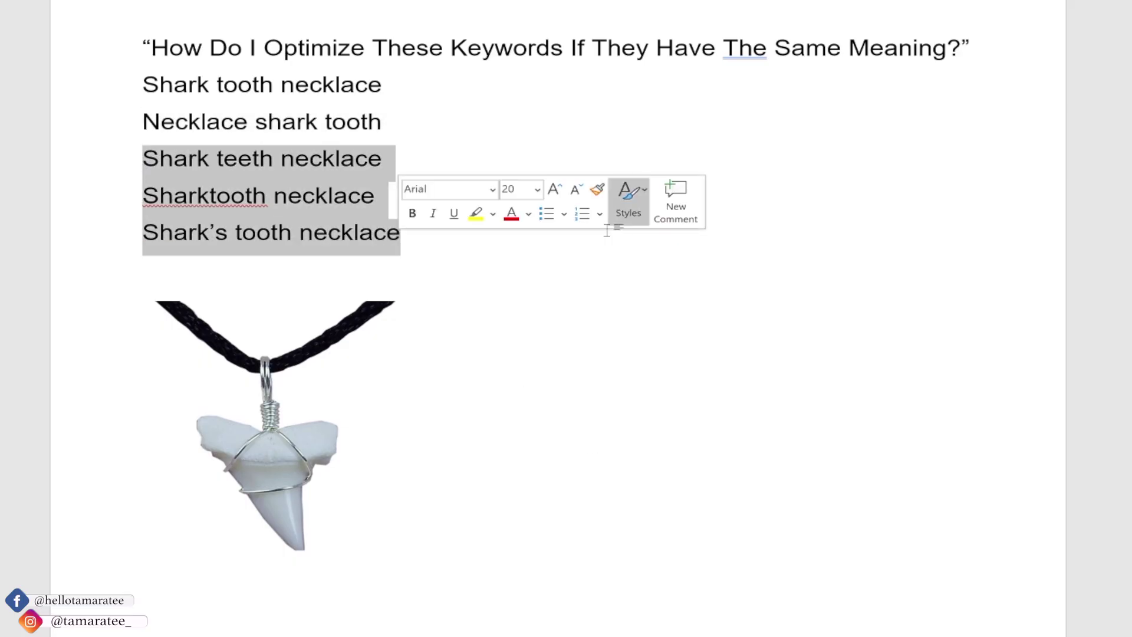
{"action": "left_click_drag", "start_coordinate": [148, 84], "coordinate": [437, 220]}
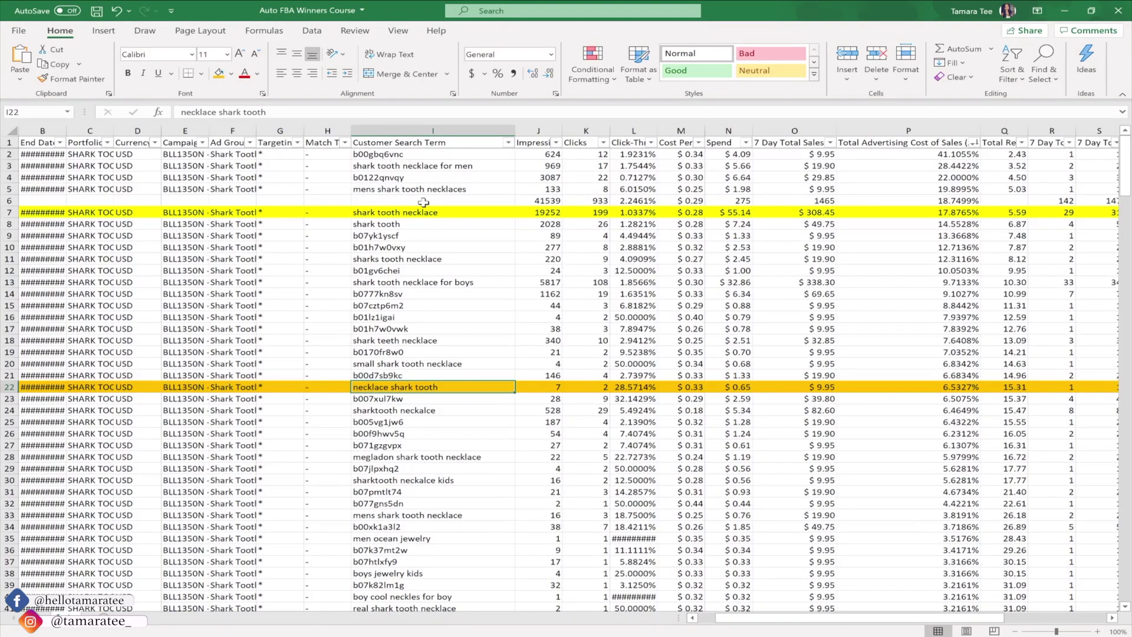
{"action": "left_click", "coordinate": [424, 212]}
{"action": "left_click", "coordinate": [452, 384]}
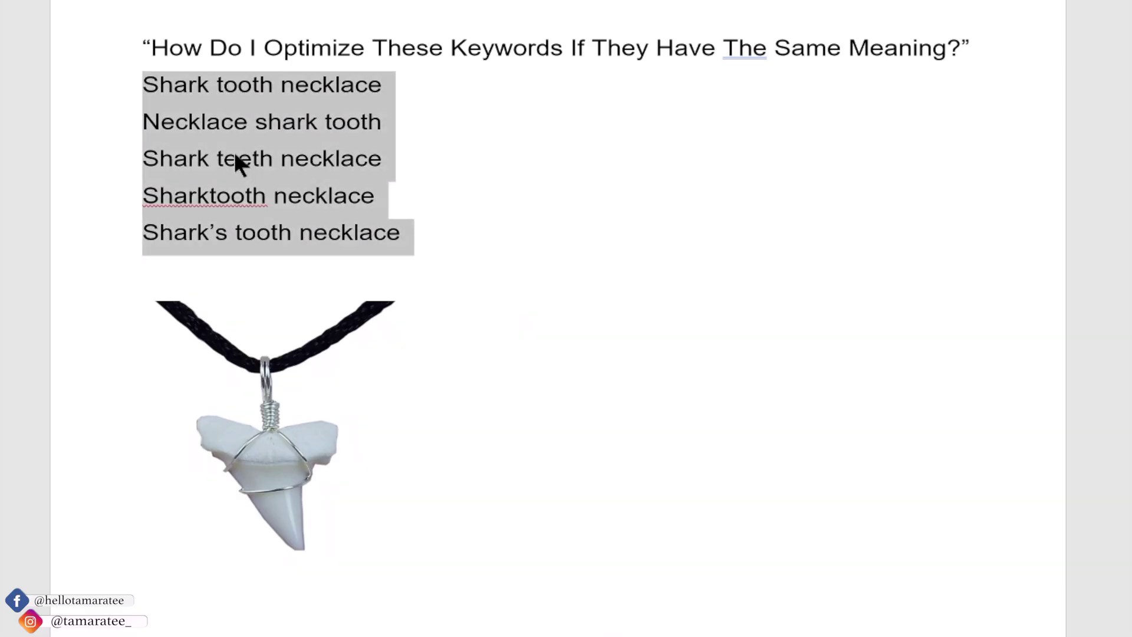
{"action": "left_click", "coordinate": [238, 157]}
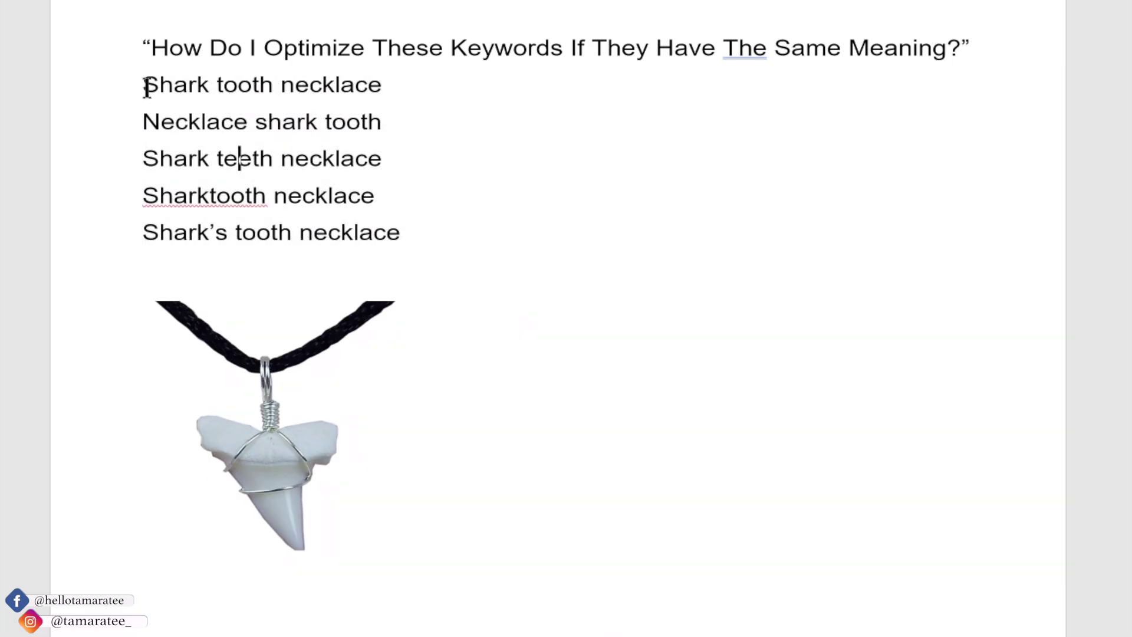
{"action": "mouse_move", "coordinate": [146, 87]}
{"action": "left_mouse_down"}
{"action": "mouse_move", "coordinate": [412, 106]}
{"action": "mouse_move", "coordinate": [142, 100]}
{"action": "mouse_move", "coordinate": [389, 233]}
{"action": "left_mouse_up"}
{"action": "left_click", "coordinate": [369, 158]}
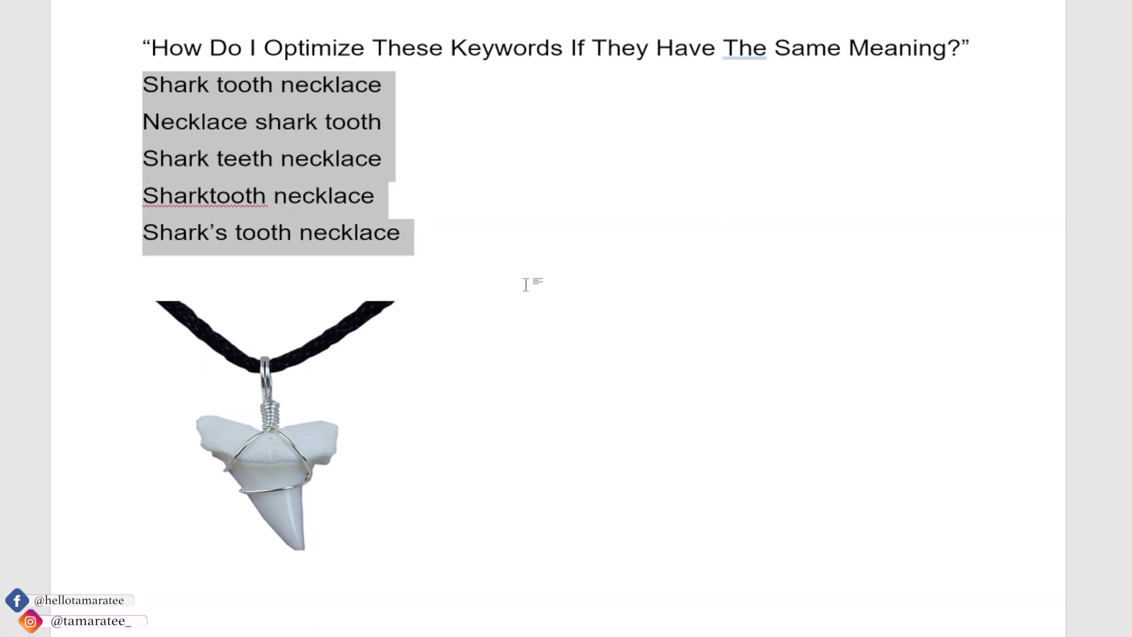
{"action": "left_click", "coordinate": [433, 233]}
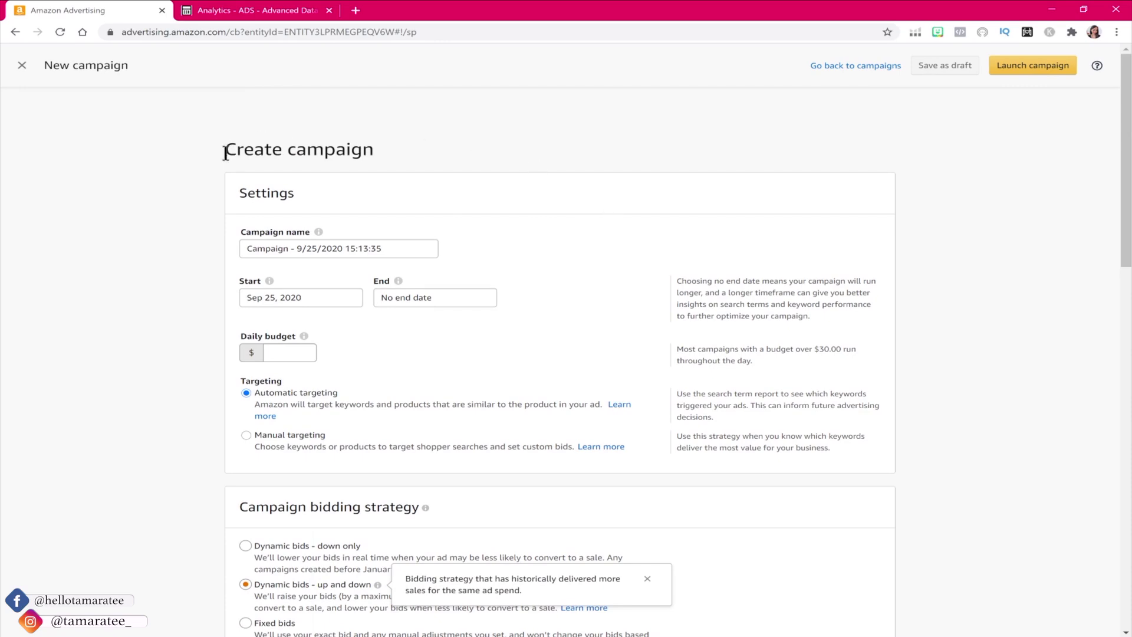
Step: Set the campaign's daily budget to 25.00
{"action": "left_click_drag", "start_coordinate": [223, 150], "coordinate": [380, 158]}
{"action": "left_click", "coordinate": [683, 132]}
{"action": "left_click_drag", "start_coordinate": [406, 257], "coordinate": [246, 252]}
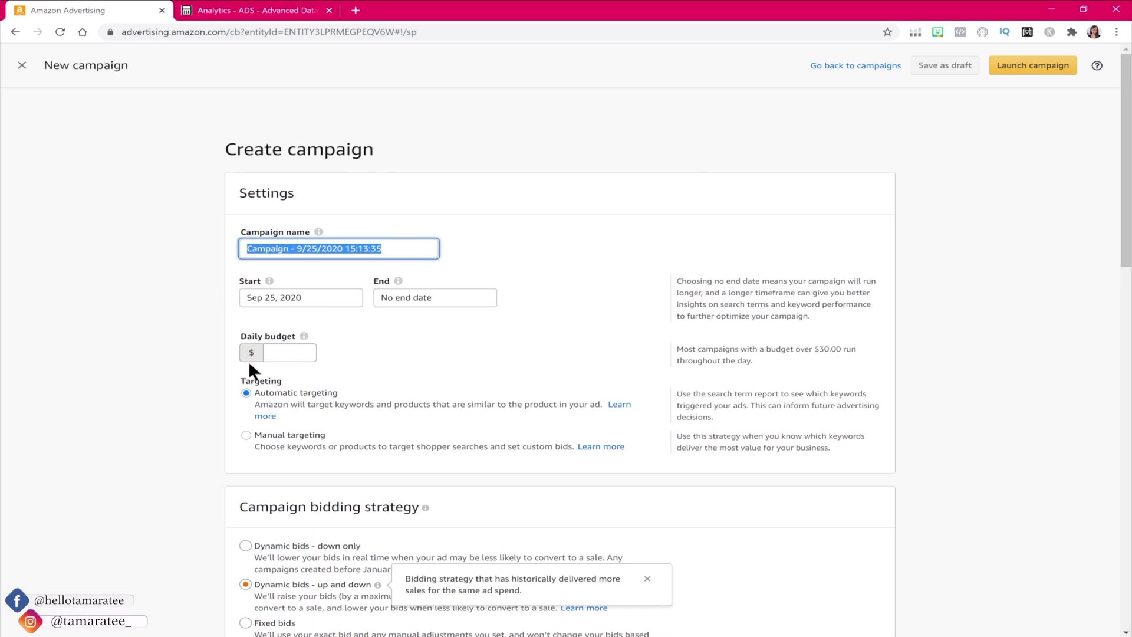
{"action": "left_click", "coordinate": [289, 352]}
{"action": "type", "text": "25"}
{"action": "left_click", "coordinate": [495, 345]}
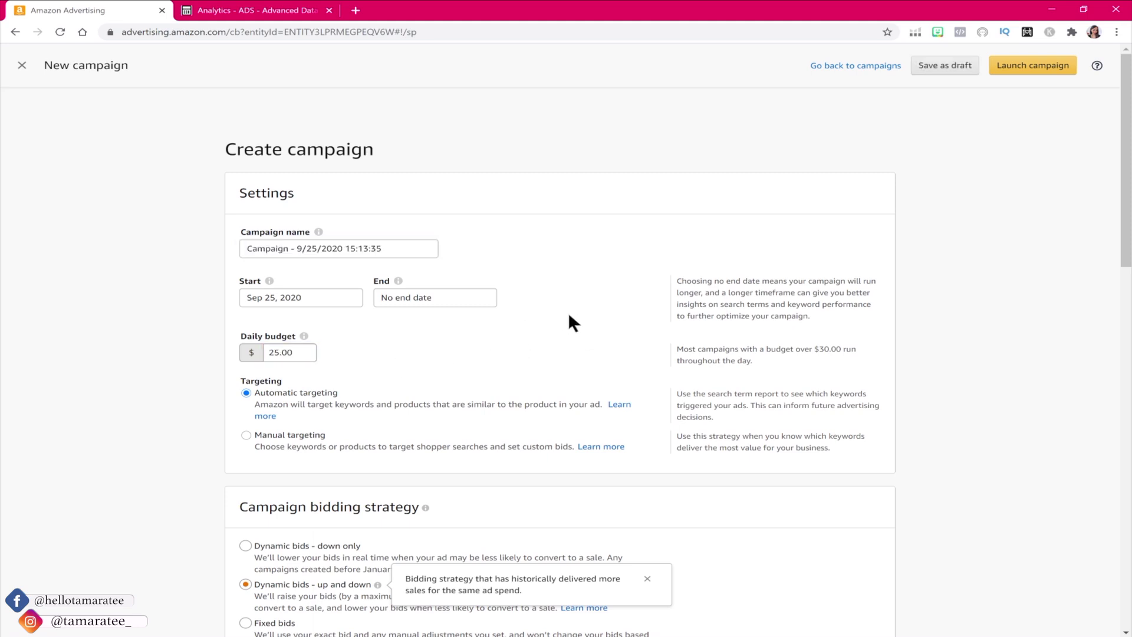
Step: Choose manual targeting and compare the shark tooth necklace and necklace shark tooth terms
{"action": "left_click", "coordinate": [246, 435]}
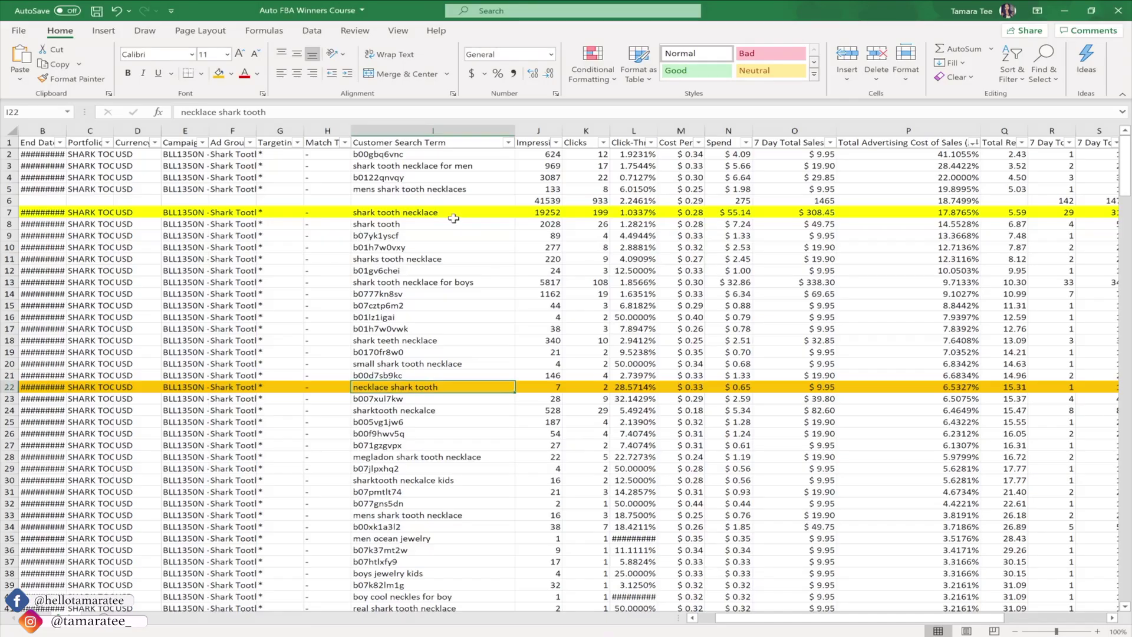
{"action": "left_click", "coordinate": [455, 211]}
{"action": "left_click", "coordinate": [425, 385]}
{"action": "left_click", "coordinate": [465, 215]}
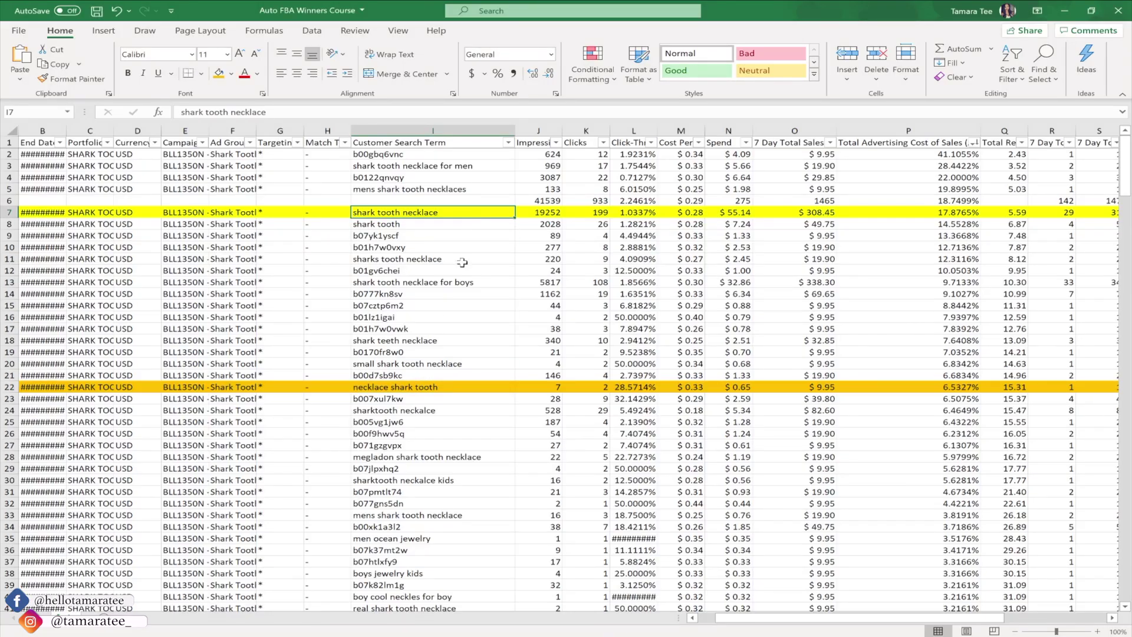
{"action": "left_click", "coordinate": [448, 385]}
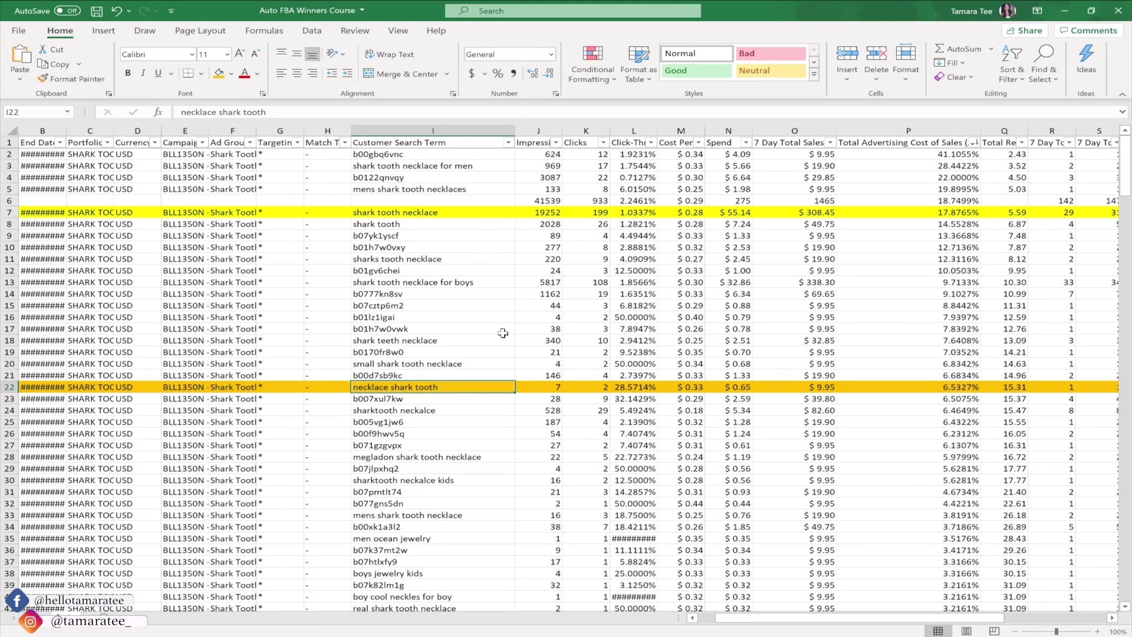
{"action": "mouse_move", "coordinate": [567, 624]}
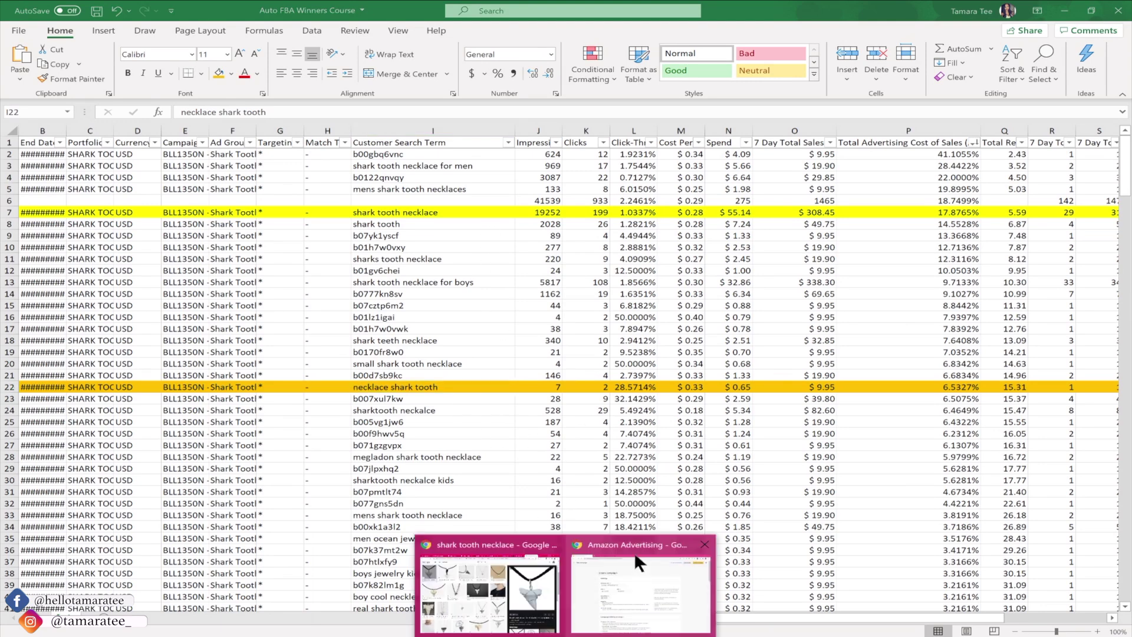
{"action": "left_click", "coordinate": [635, 552]}
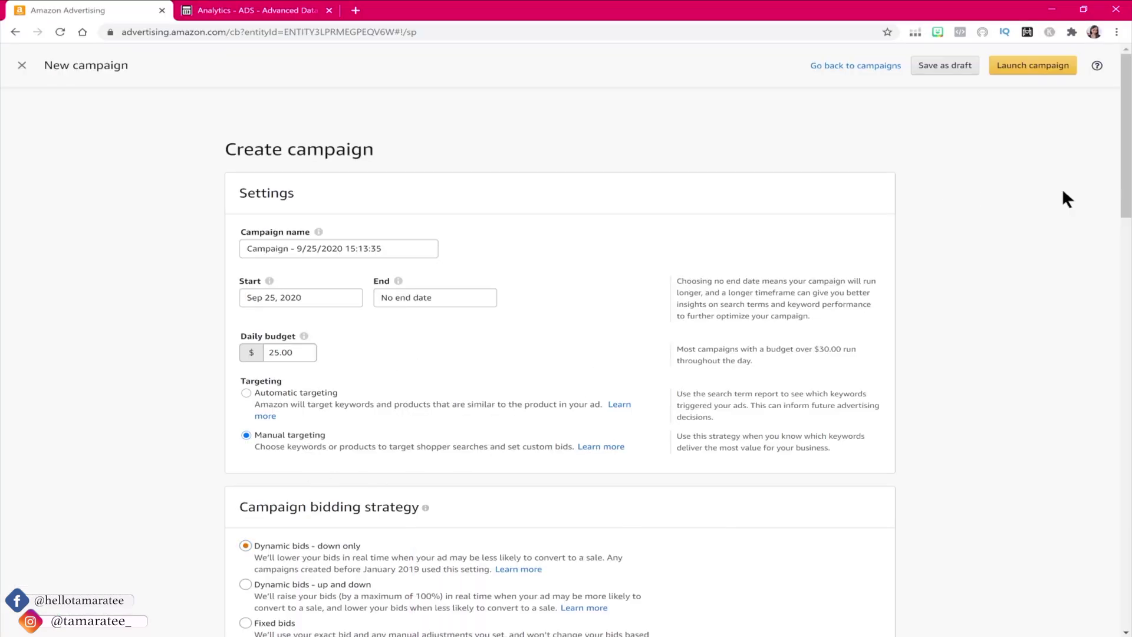
Step: Toggle the bidding strategy between dynamic down-only and fixed bids
{"action": "scroll", "coordinate": [186, 213], "scroll_direction": "down", "scroll_amount": 3}
{"action": "scroll", "coordinate": [187, 212], "scroll_direction": "down", "scroll_amount": 3}
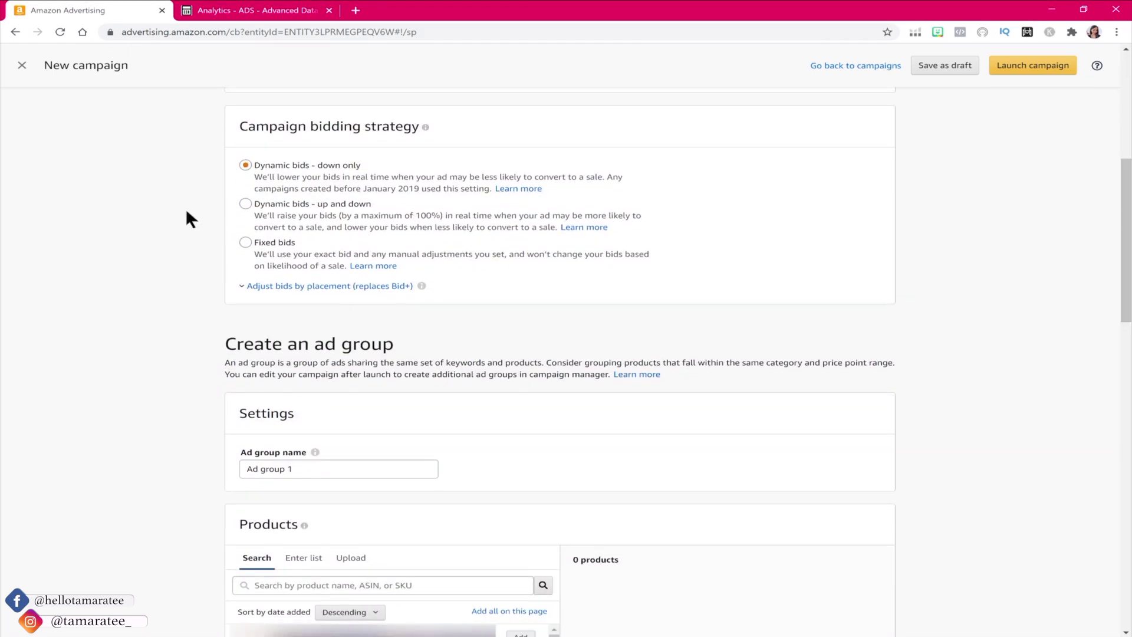
{"action": "left_click", "coordinate": [246, 165]}
{"action": "left_click", "coordinate": [245, 242]}
{"action": "left_click", "coordinate": [245, 166]}
{"action": "left_click", "coordinate": [249, 255]}
Step: Expand placement adjustments at 0%, reselect dynamic down-only bidding and scroll to Targeting
{"action": "left_click", "coordinate": [353, 286]}
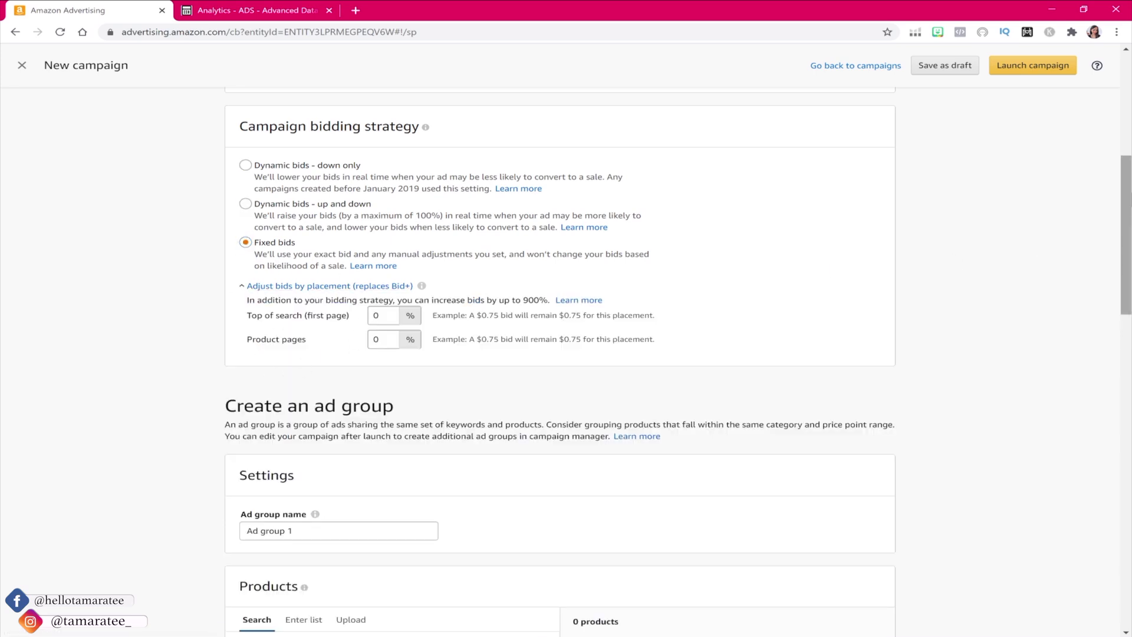
{"action": "left_click", "coordinate": [245, 160]}
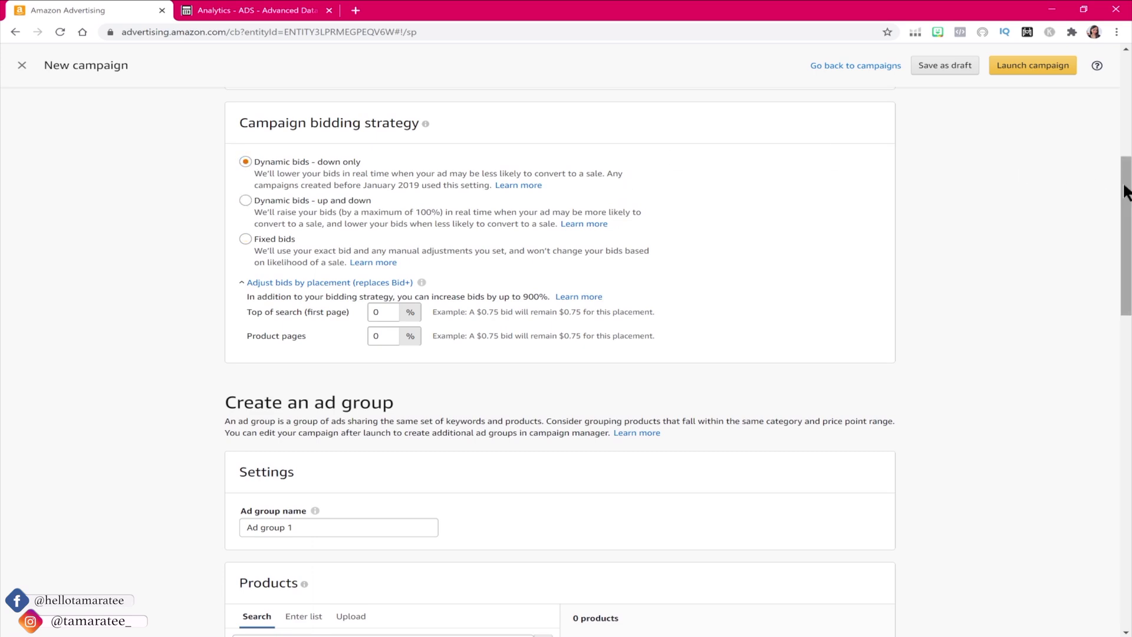
{"action": "left_click_drag", "start_coordinate": [1124, 189], "coordinate": [1123, 259]}
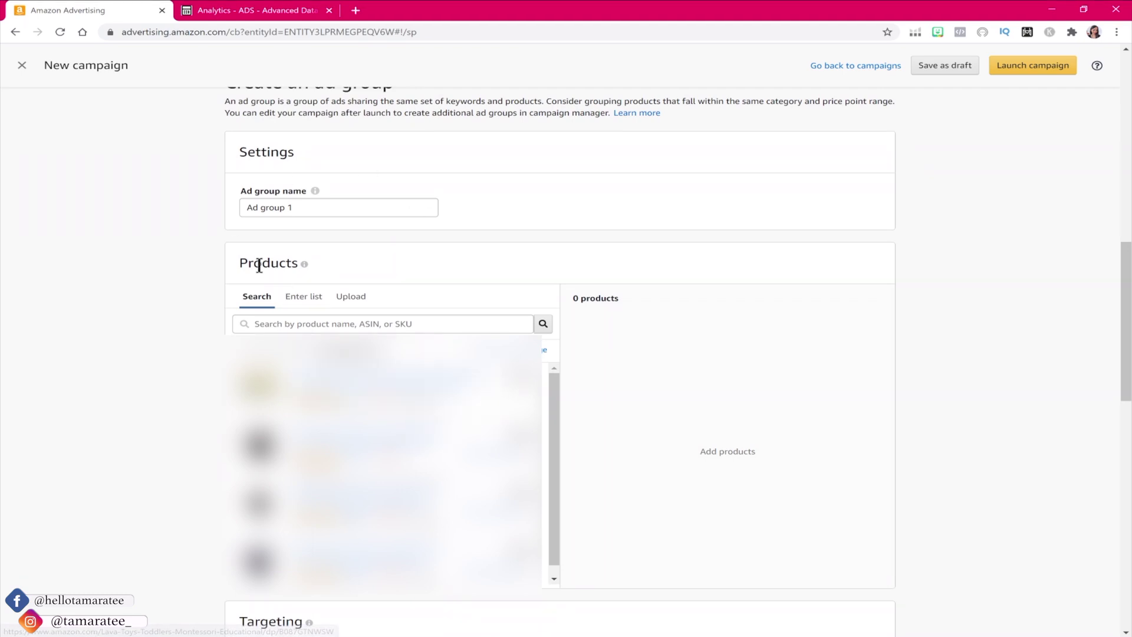
{"action": "left_click_drag", "start_coordinate": [1126, 321], "coordinate": [1126, 454]}
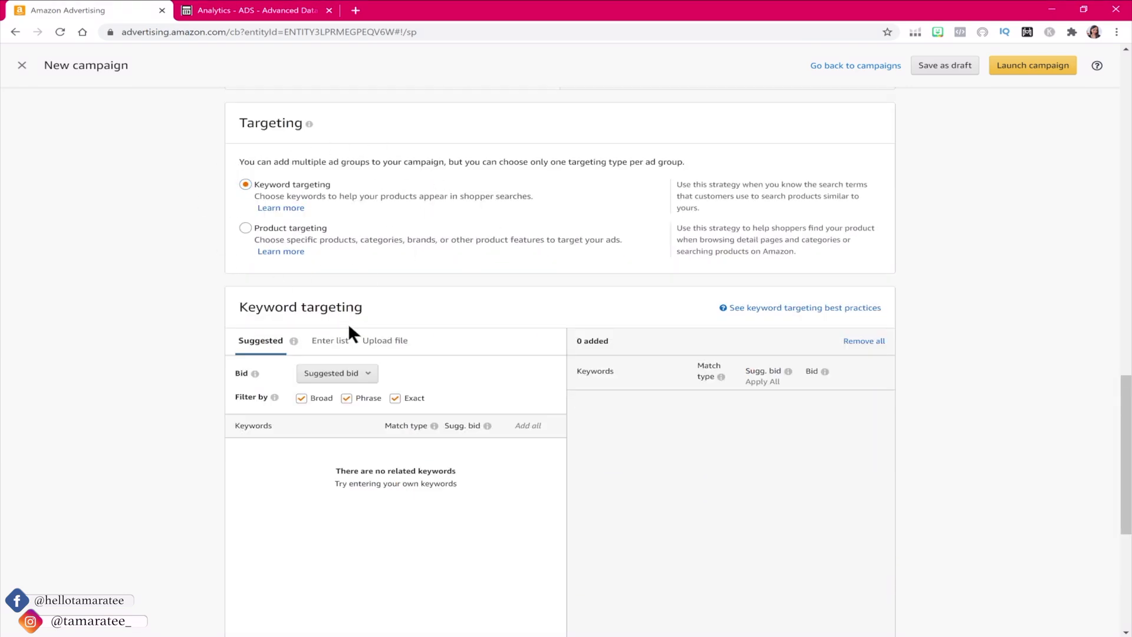
Step: Pick Enter list with Broad, Phrase and Exact unchecked, then switch to the Excel report
{"action": "left_click", "coordinate": [330, 344]}
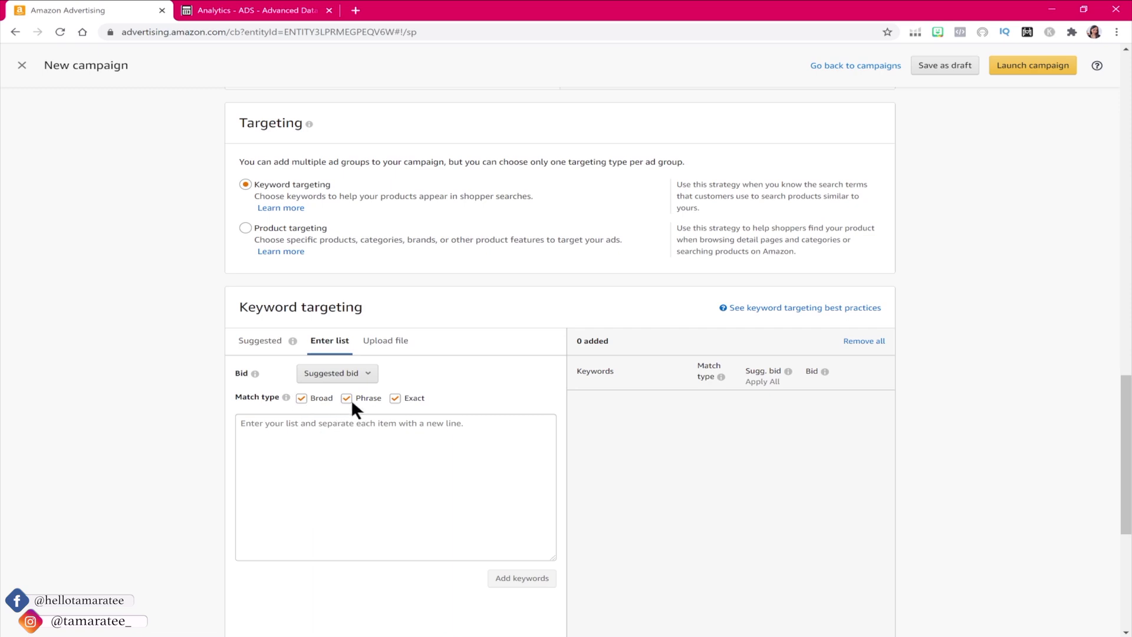
{"action": "left_click", "coordinate": [351, 401]}
{"action": "left_click", "coordinate": [395, 398]}
{"action": "left_click", "coordinate": [346, 399]}
{"action": "left_click", "coordinate": [301, 399]}
{"action": "left_click", "coordinate": [346, 398]}
{"action": "key", "text": "alt+Tab"}
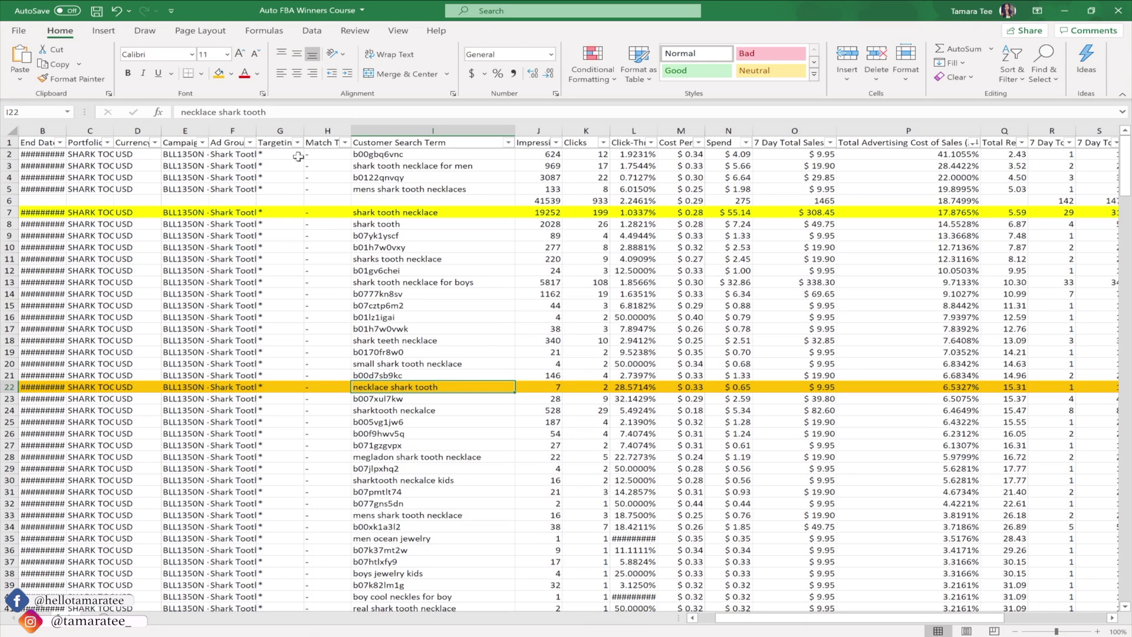
{"action": "left_click", "coordinate": [201, 143]}
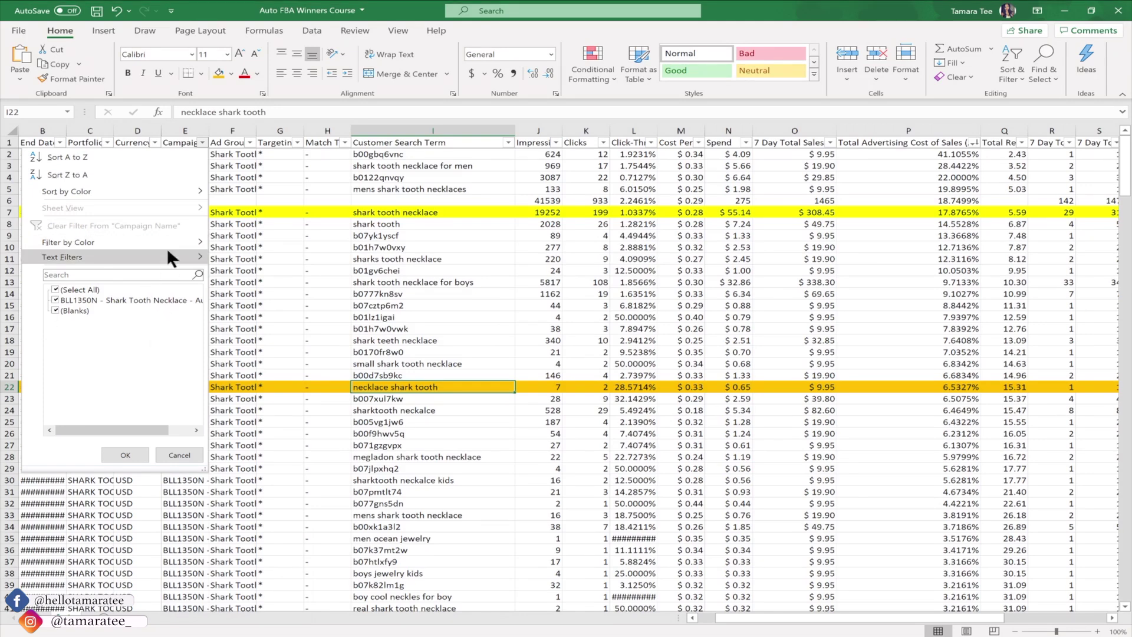
{"action": "left_click", "coordinate": [179, 455]}
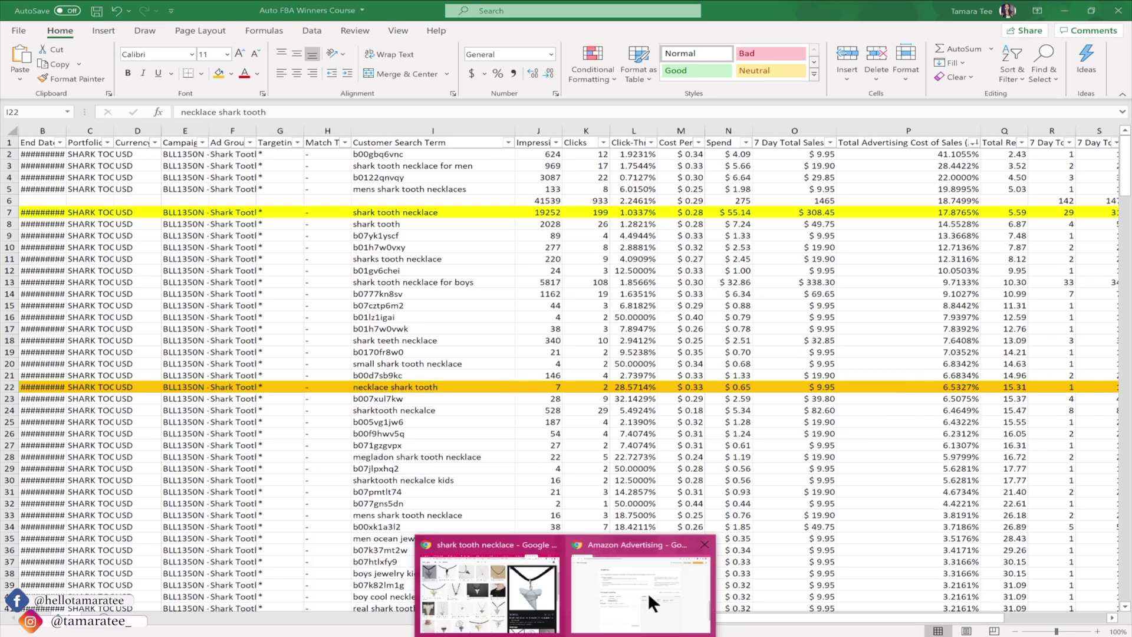
Step: Keep the suggested bid type and ready the keyword list box
{"action": "left_click", "coordinate": [649, 593]}
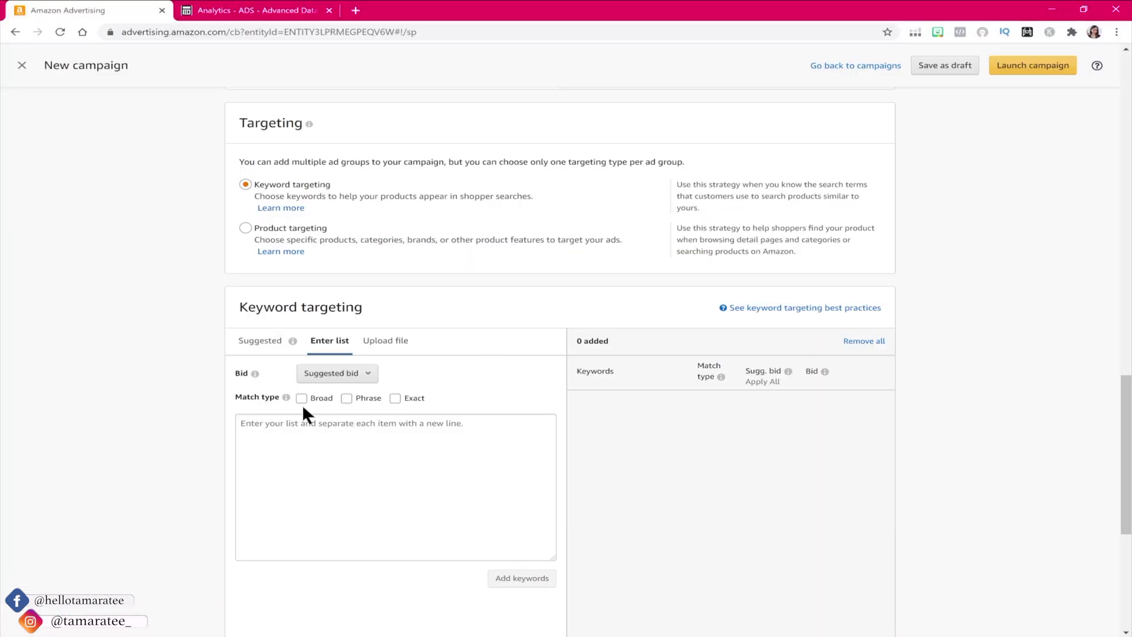
{"action": "left_click", "coordinate": [363, 373]}
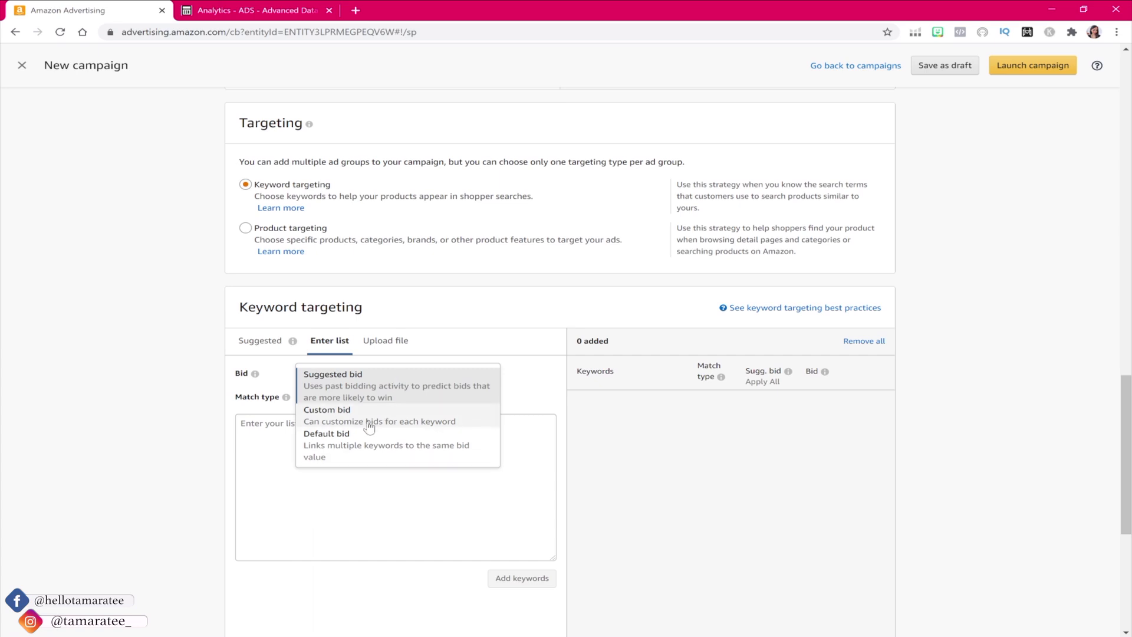
{"action": "left_click", "coordinate": [733, 452]}
{"action": "left_click", "coordinate": [380, 451]}
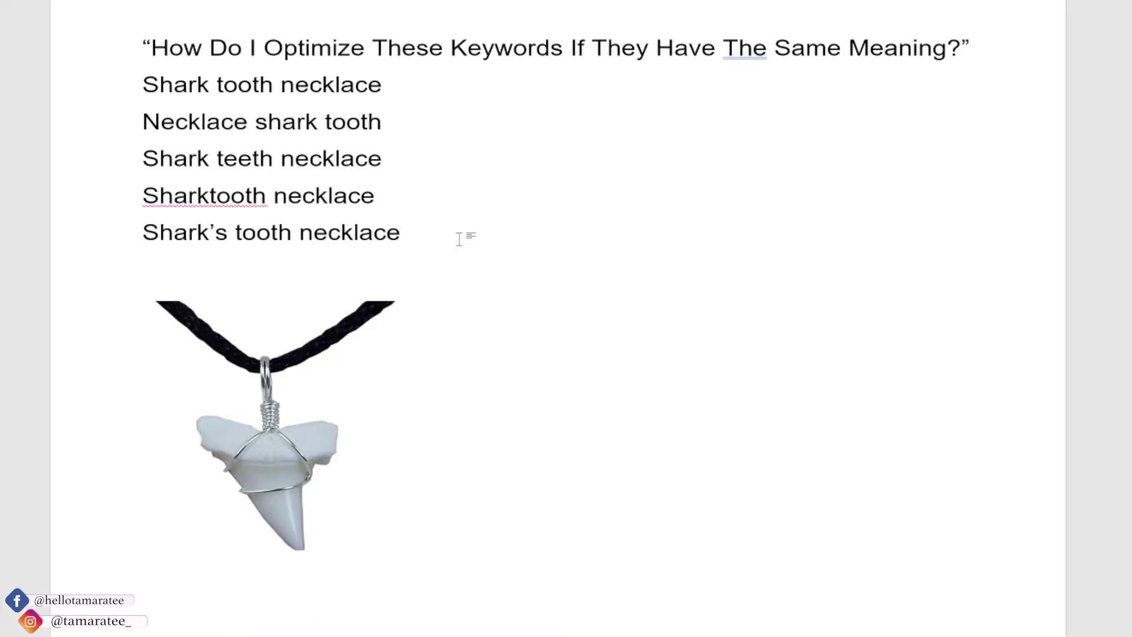
Step: Copy the five keyword variants from Word and paste them into the list
{"action": "left_click_drag", "start_coordinate": [459, 238], "coordinate": [143, 76]}
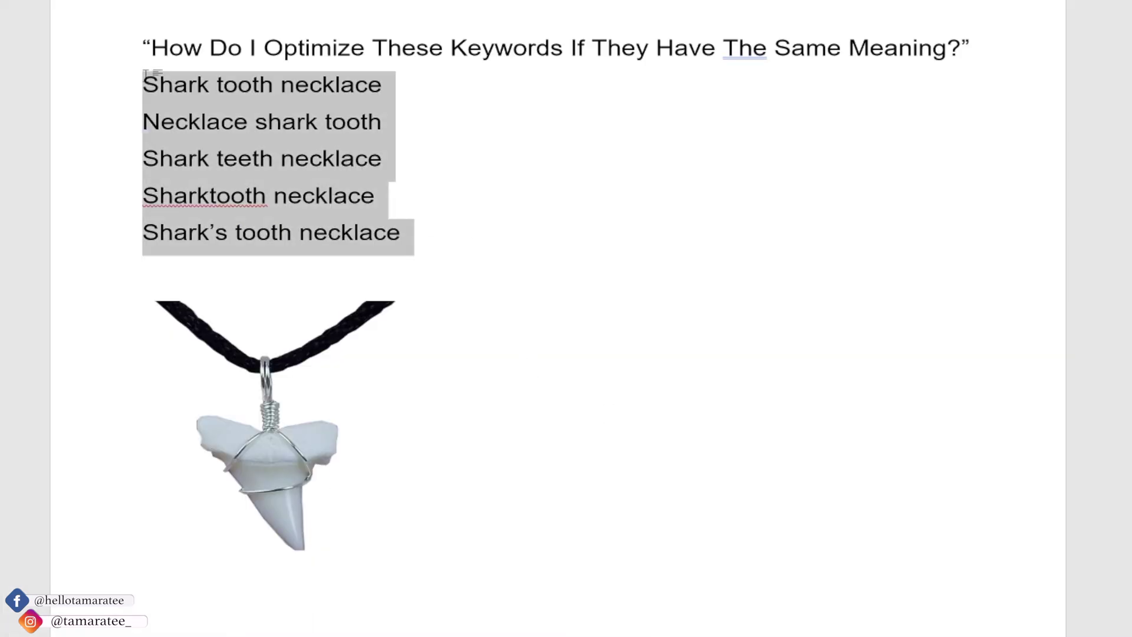
{"action": "right_click", "coordinate": [203, 148]}
{"action": "left_click", "coordinate": [227, 182]}
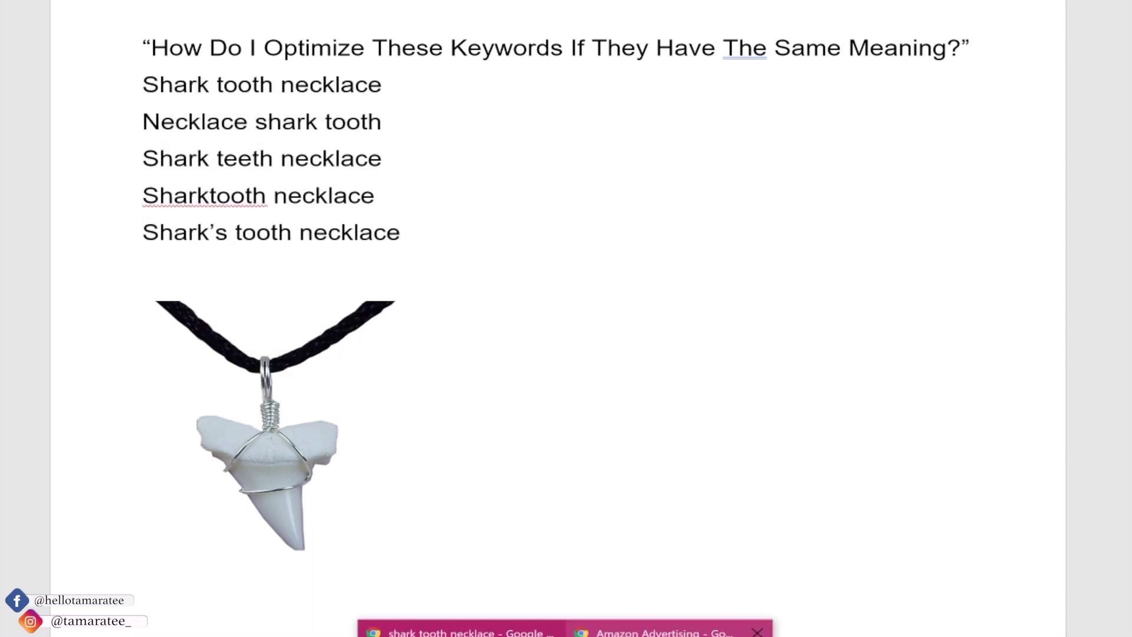
{"action": "left_click", "coordinate": [649, 626]}
{"action": "key", "text": "ctrl+v"}
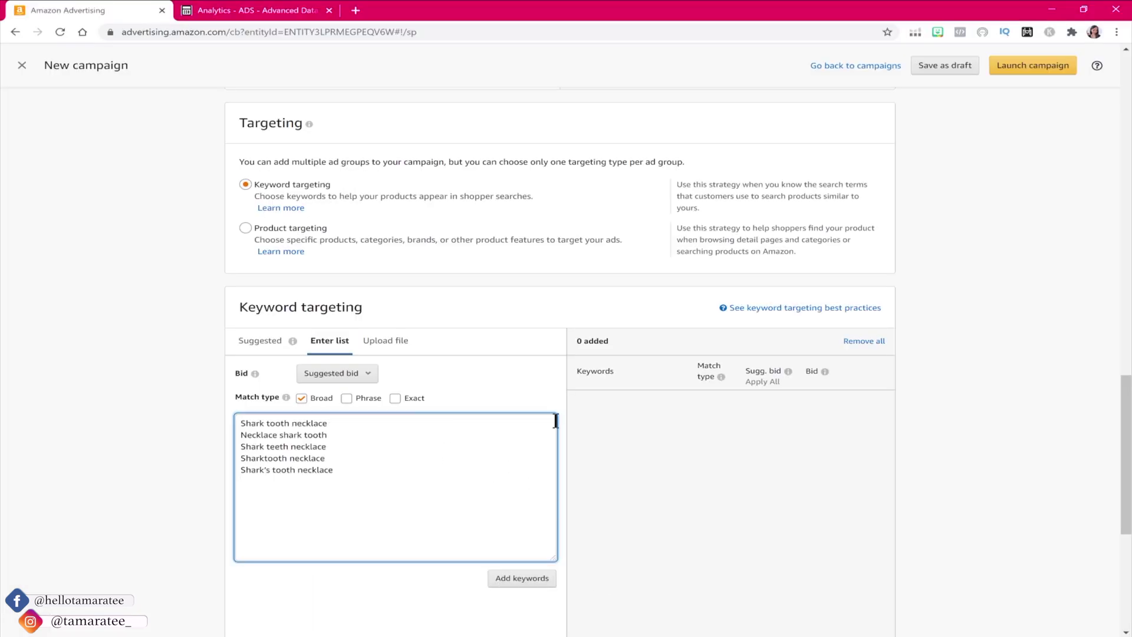
Step: Add the keywords at a $0.75 bid and delete the rejected shark's tooth necklace entry
{"action": "left_click", "coordinate": [522, 578]}
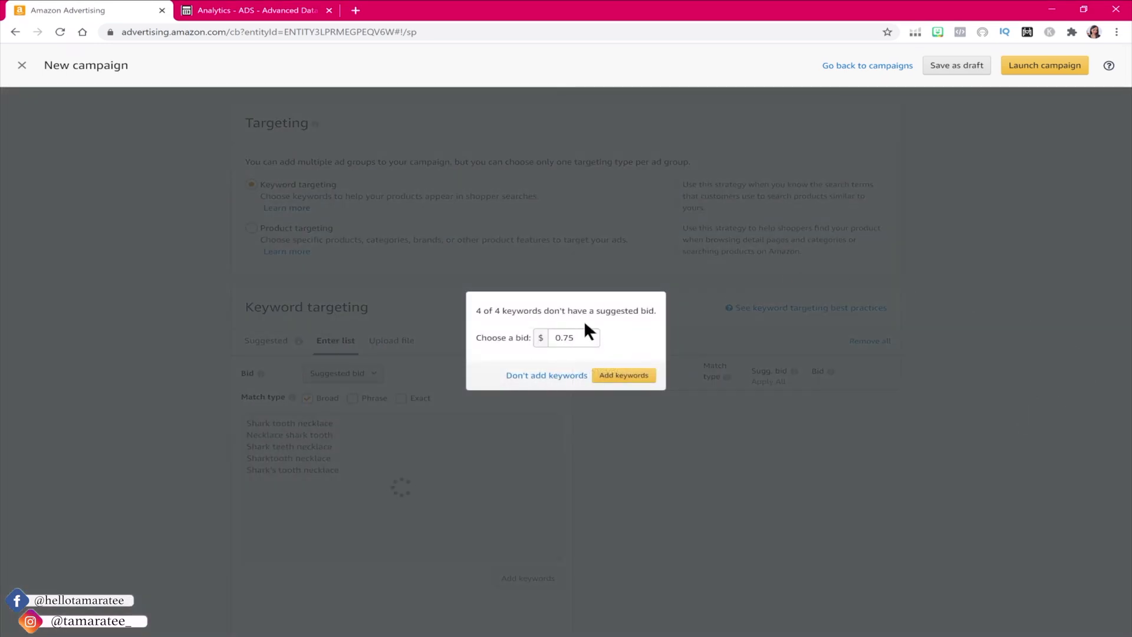
{"action": "left_click", "coordinate": [618, 376]}
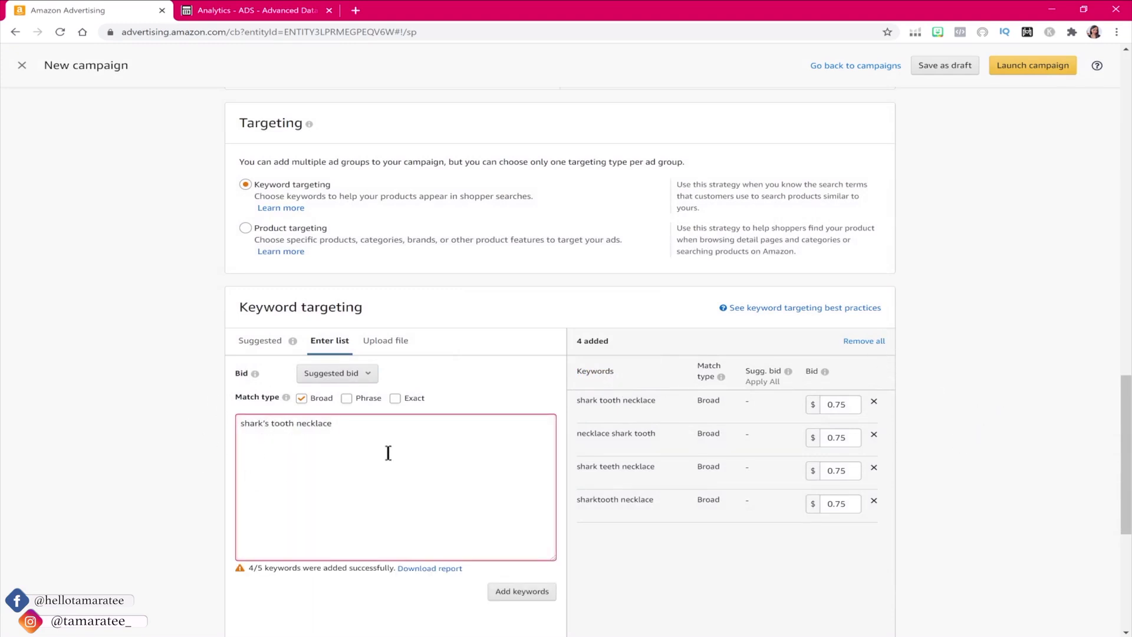
{"action": "left_click", "coordinate": [291, 446]}
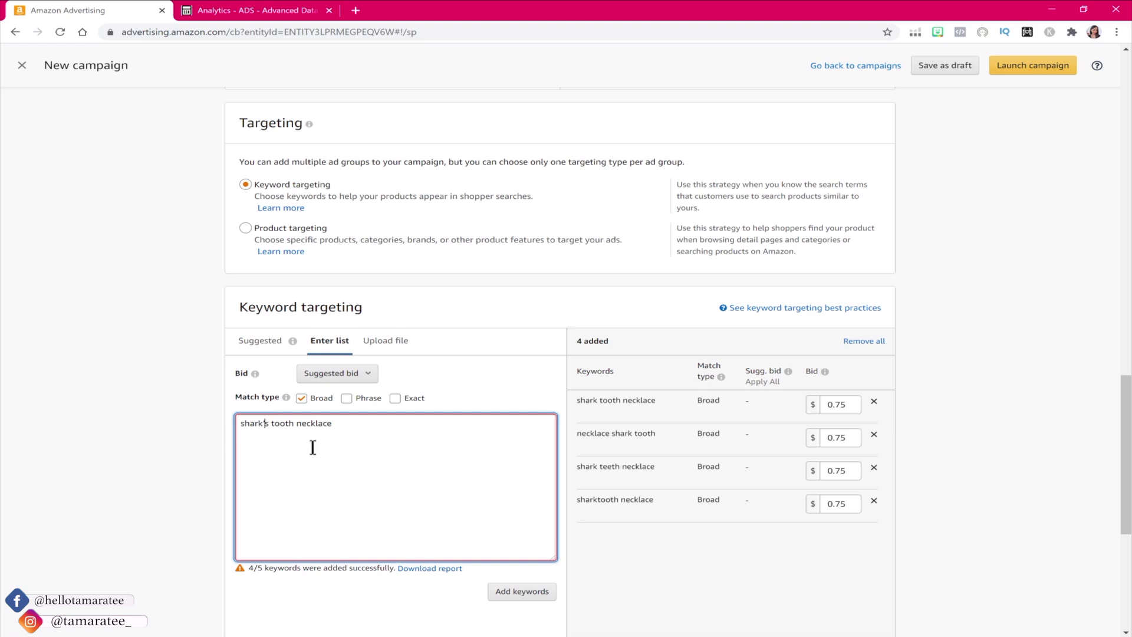
{"action": "triple_click", "coordinate": [378, 421]}
{"action": "key", "text": "BackSpace"}
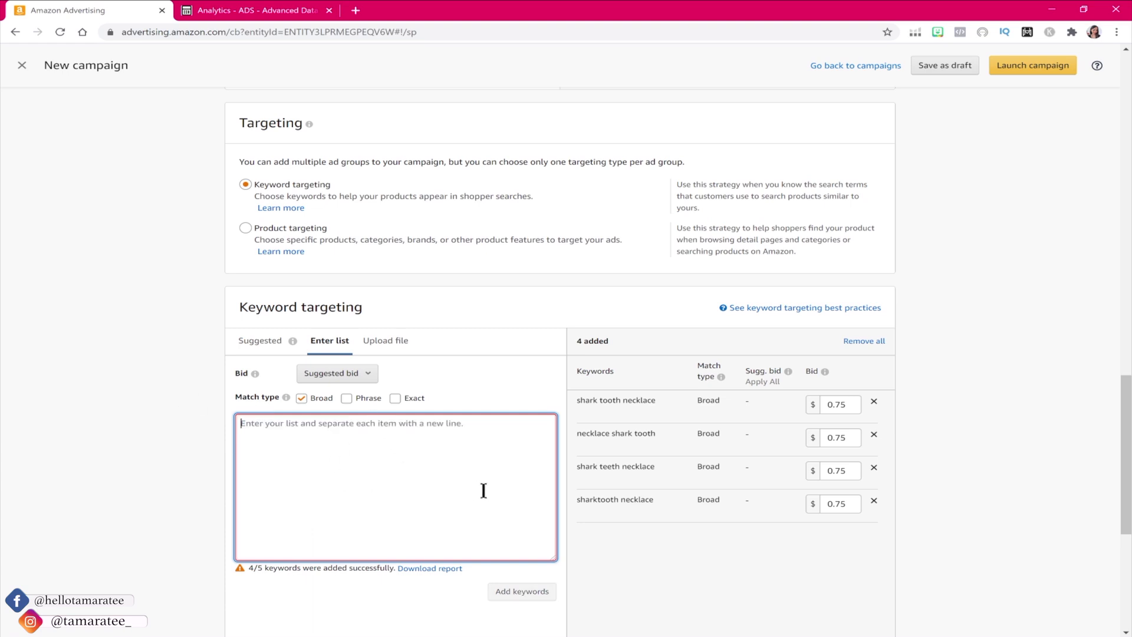
Step: Review the keyword variants in the Word notes
{"action": "left_click", "coordinate": [920, 371]}
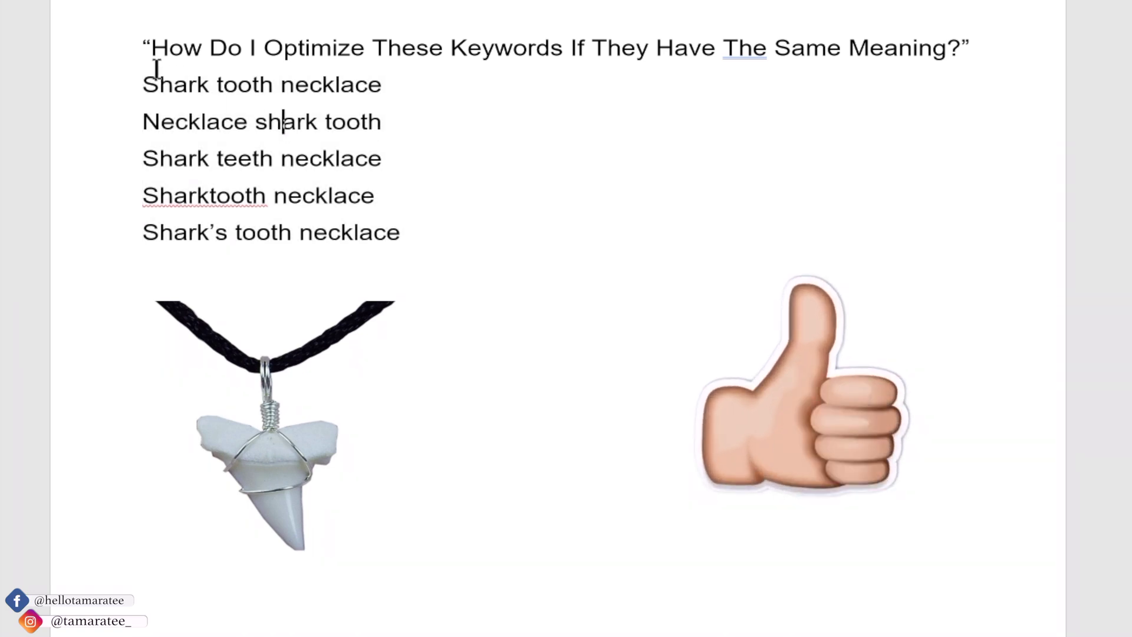
{"action": "left_click_drag", "start_coordinate": [149, 74], "coordinate": [413, 236]}
{"action": "left_click", "coordinate": [557, 154]}
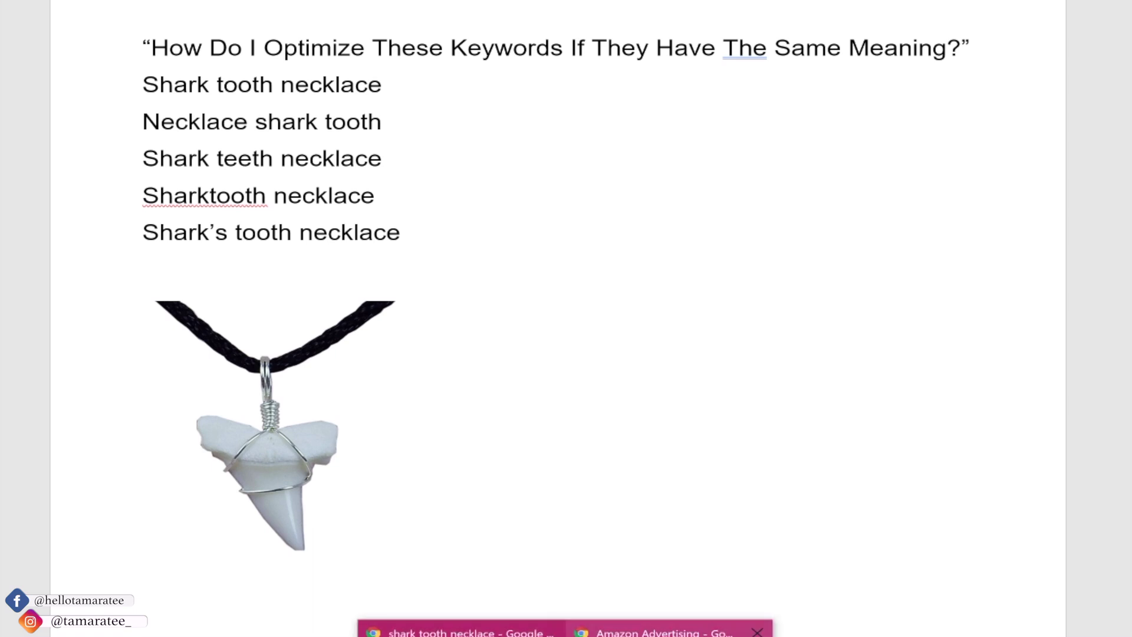
Step: Scroll to the added keywords table and review the four $0.75 broad keywords
{"action": "left_click", "coordinate": [678, 625]}
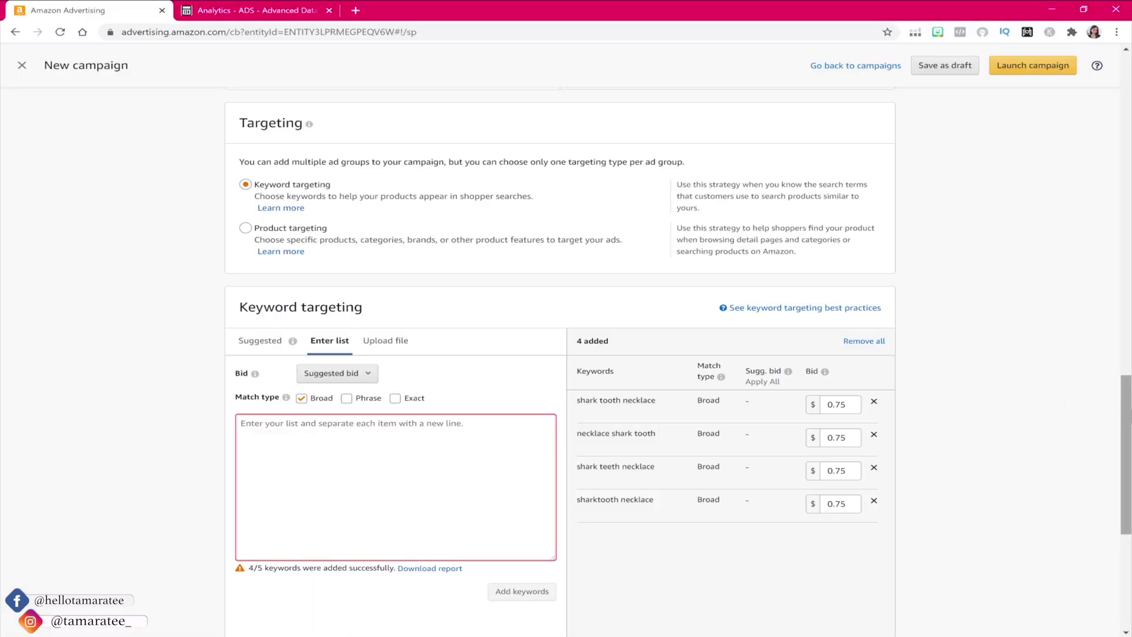
{"action": "scroll", "coordinate": [1067, 391], "scroll_direction": "down", "scroll_amount": 5}
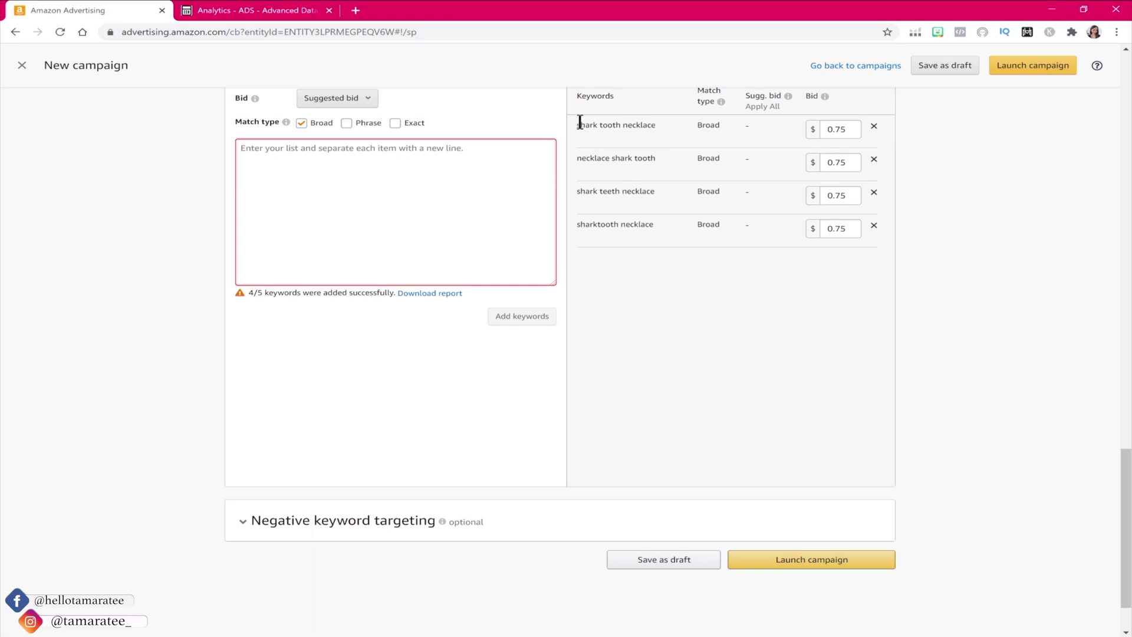
{"action": "left_click_drag", "start_coordinate": [579, 125], "coordinate": [680, 232]}
{"action": "left_click", "coordinate": [686, 257]}
{"action": "left_click_drag", "start_coordinate": [1120, 468], "coordinate": [1123, 463]}
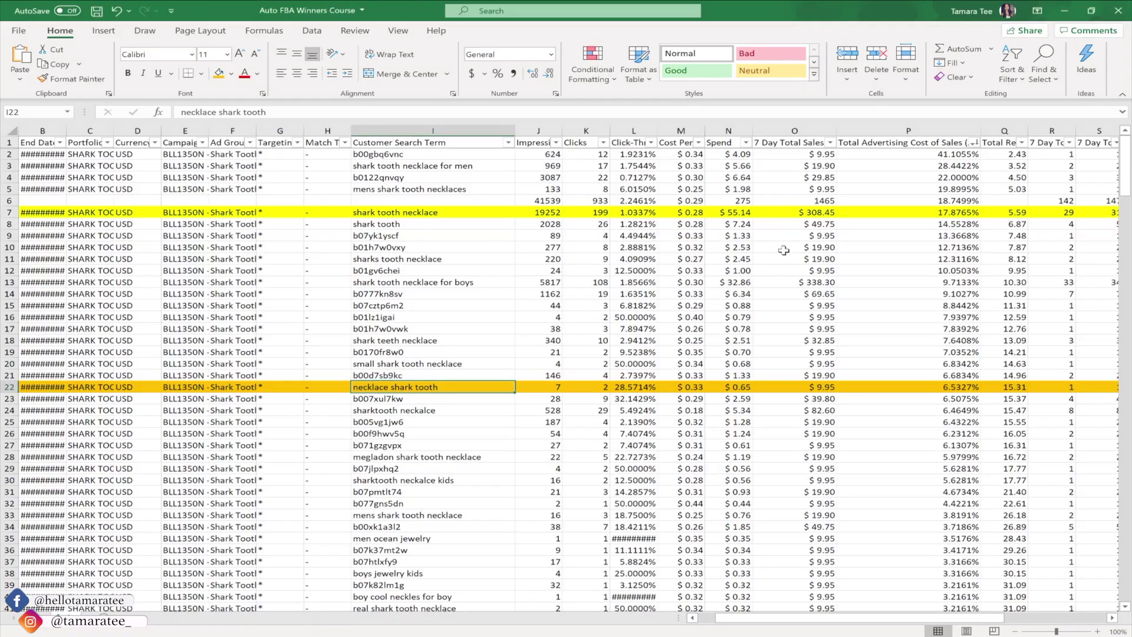
Step: Compare ACoS in P9, mens shark tooth necklaces and shark tooth necklace, then return to Amazon
{"action": "left_click", "coordinate": [902, 236]}
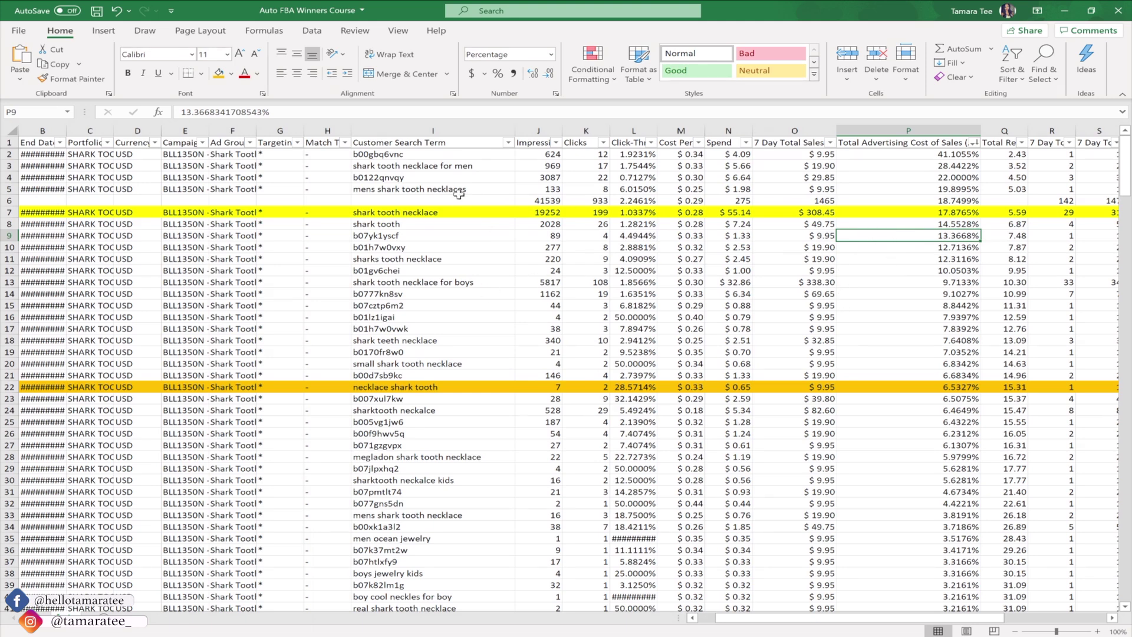
{"action": "left_click", "coordinate": [901, 189]}
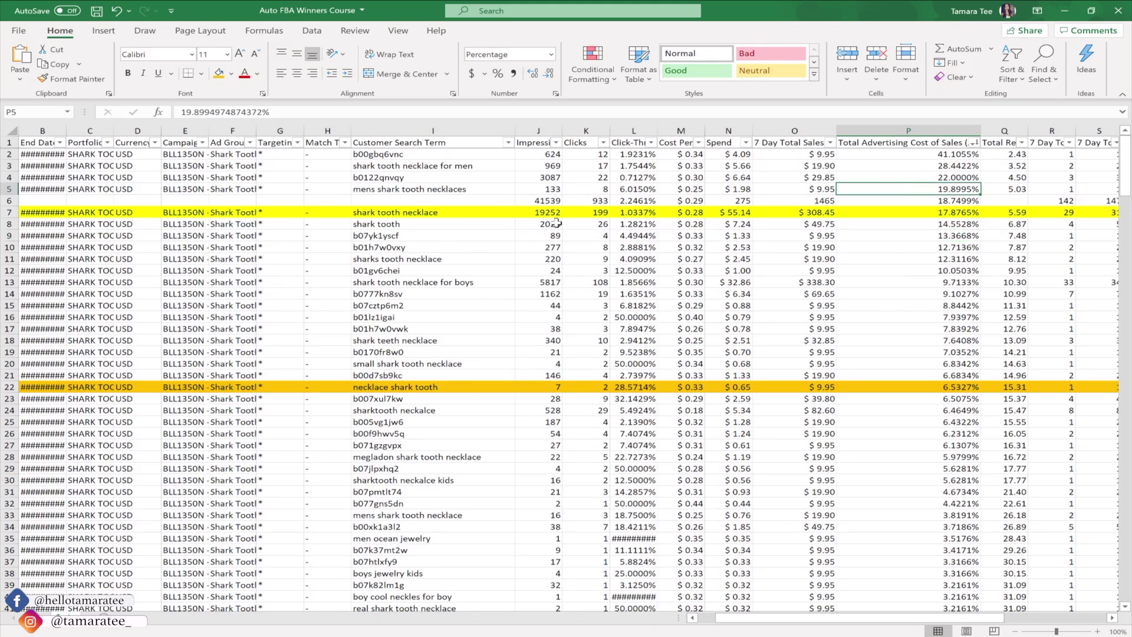
{"action": "left_click", "coordinate": [881, 214]}
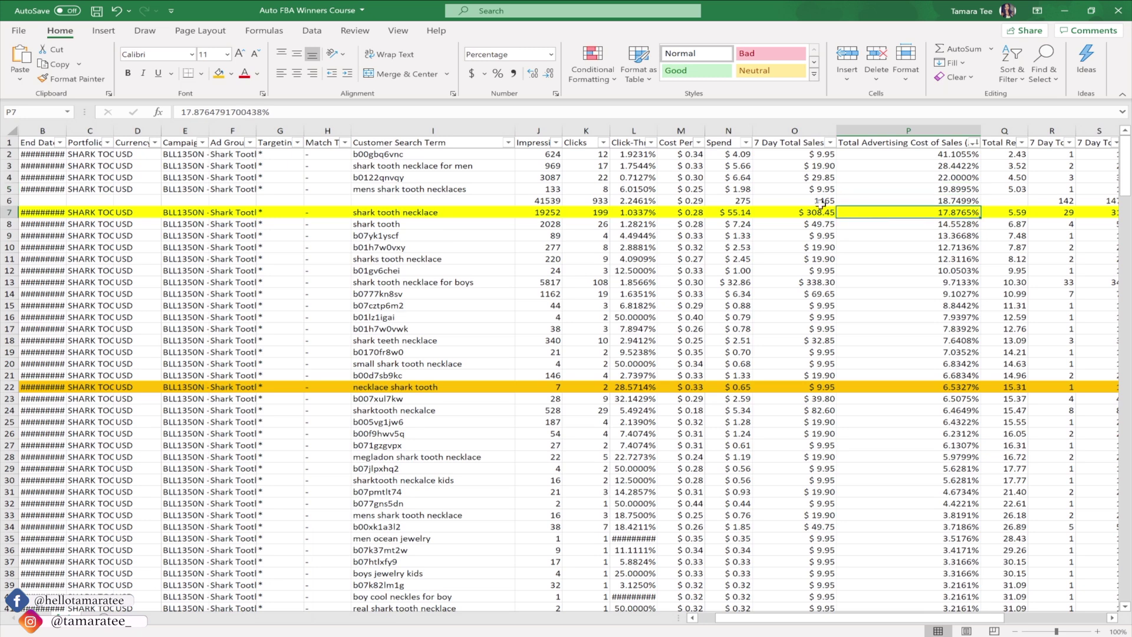
{"action": "left_click", "coordinate": [475, 212]}
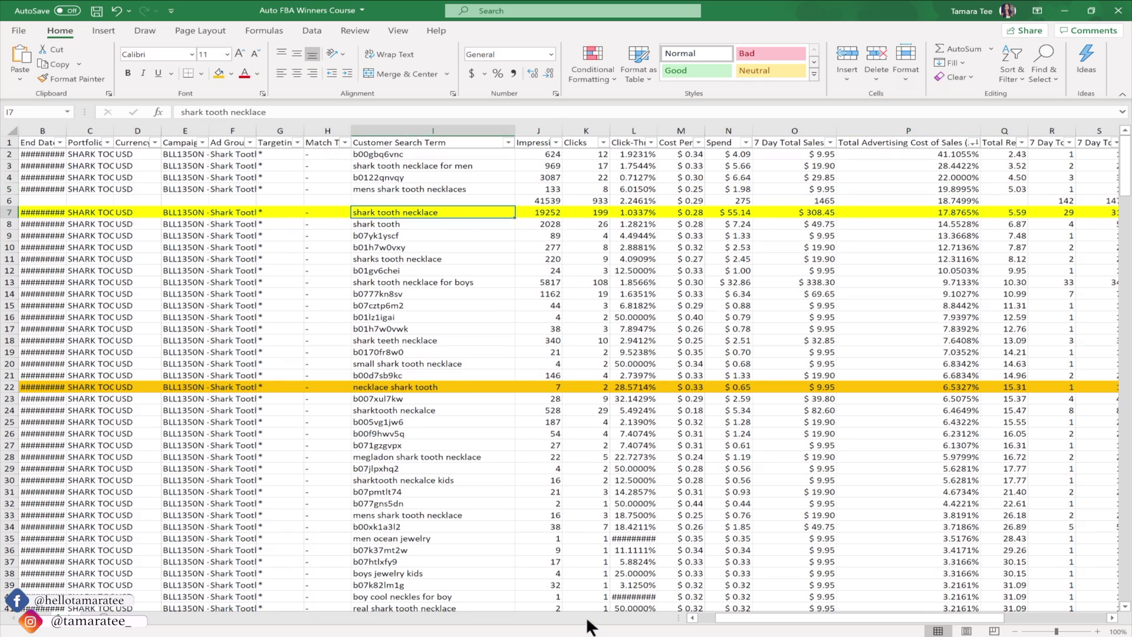
{"action": "left_click", "coordinate": [649, 581]}
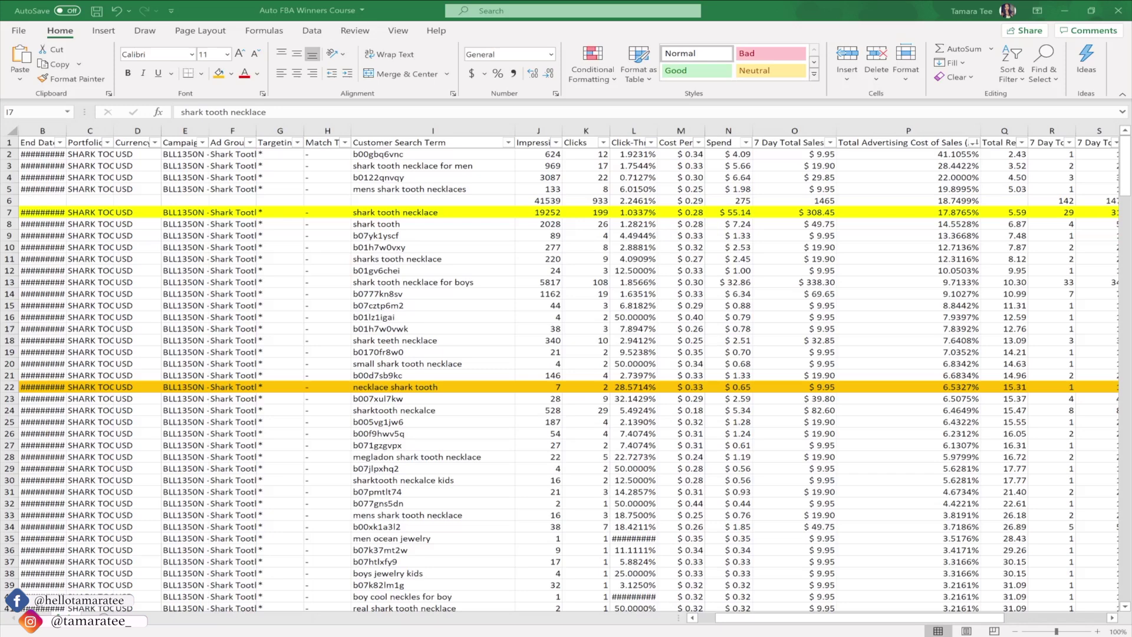
Step: Compare the shark tooth necklace search term variants in Customer Search Term cells I7–I22
{"action": "left_click", "coordinate": [446, 211]}
{"action": "left_click", "coordinate": [446, 226]}
{"action": "left_click", "coordinate": [463, 260]}
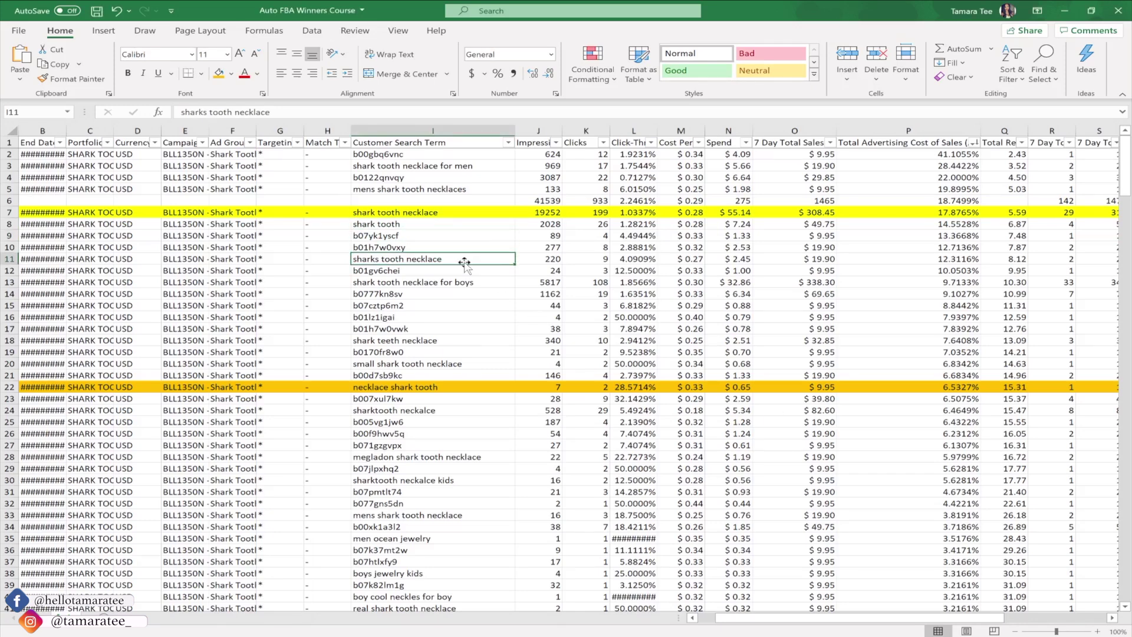
{"action": "left_click", "coordinate": [464, 212]}
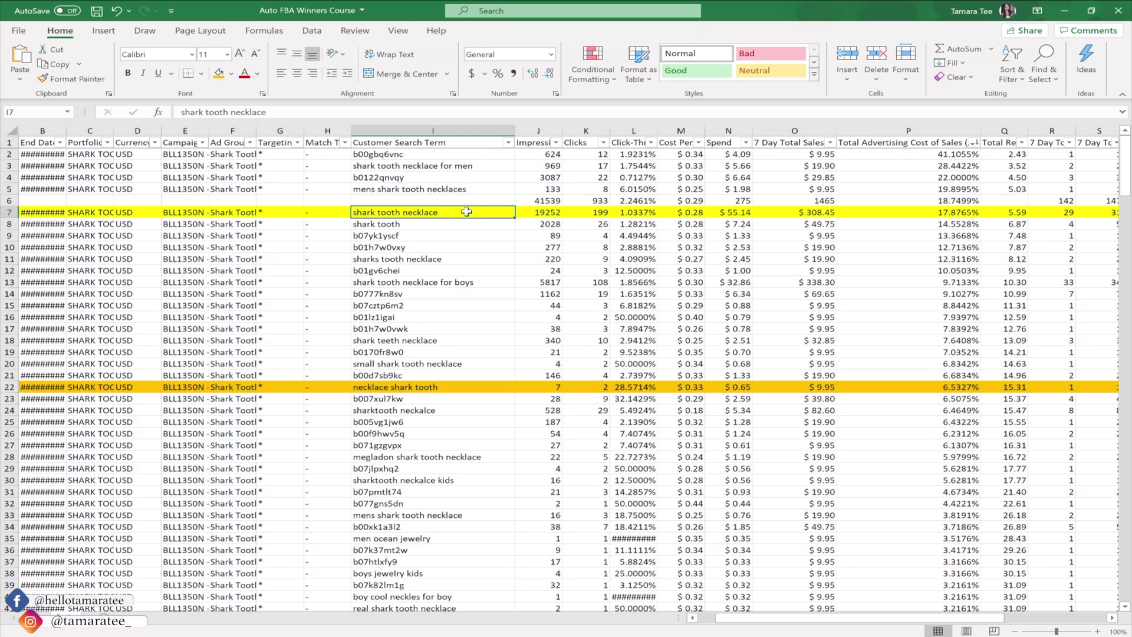
{"action": "left_click", "coordinate": [469, 341]}
{"action": "scroll", "coordinate": [469, 341], "scroll_direction": "down", "scroll_amount": 2}
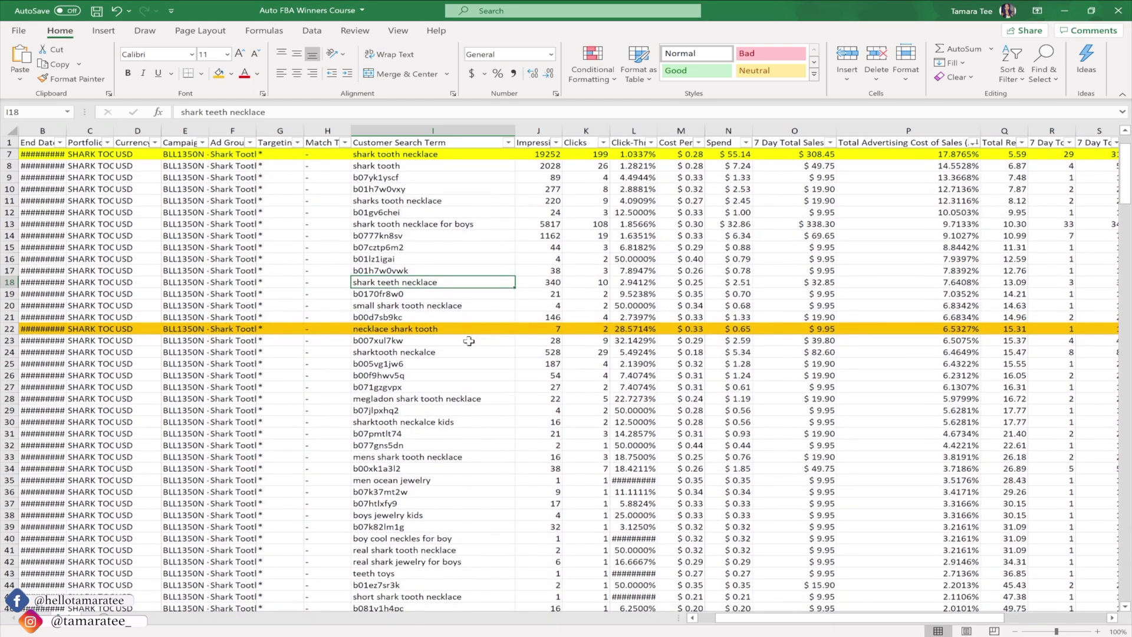
{"action": "left_click", "coordinate": [464, 201]}
{"action": "left_click", "coordinate": [458, 225]}
{"action": "left_click", "coordinate": [464, 284]}
{"action": "left_click", "coordinate": [465, 305]}
{"action": "left_click", "coordinate": [484, 331]}
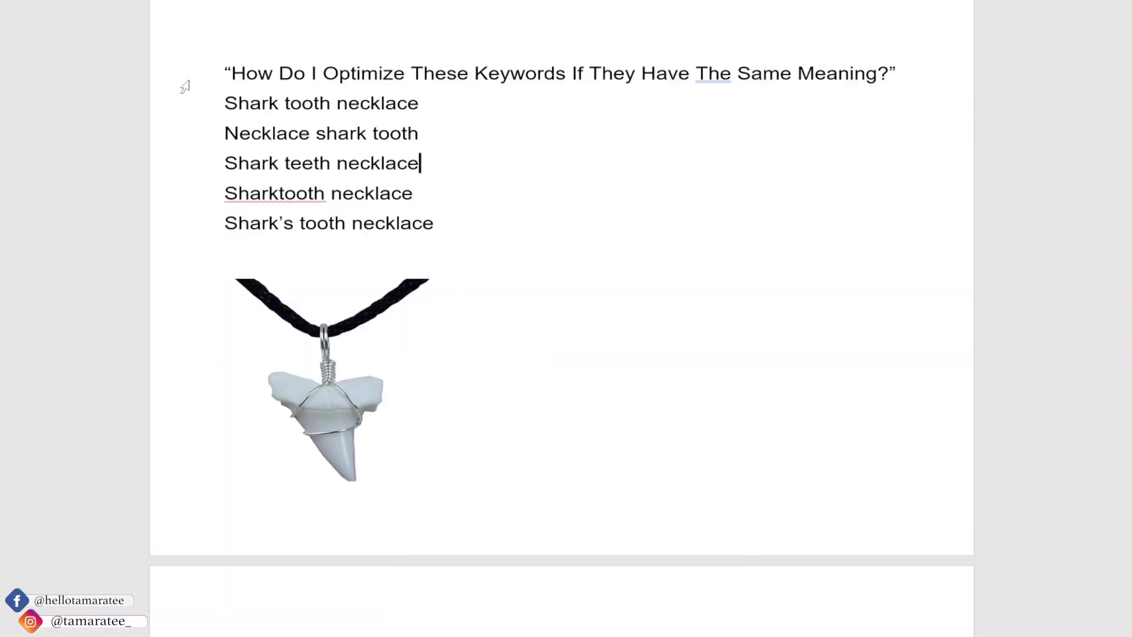
{"action": "mouse_move", "coordinate": [226, 102]}
{"action": "left_mouse_down"}
{"action": "mouse_move", "coordinate": [428, 185]}
{"action": "mouse_move", "coordinate": [457, 224]}
{"action": "left_mouse_up"}
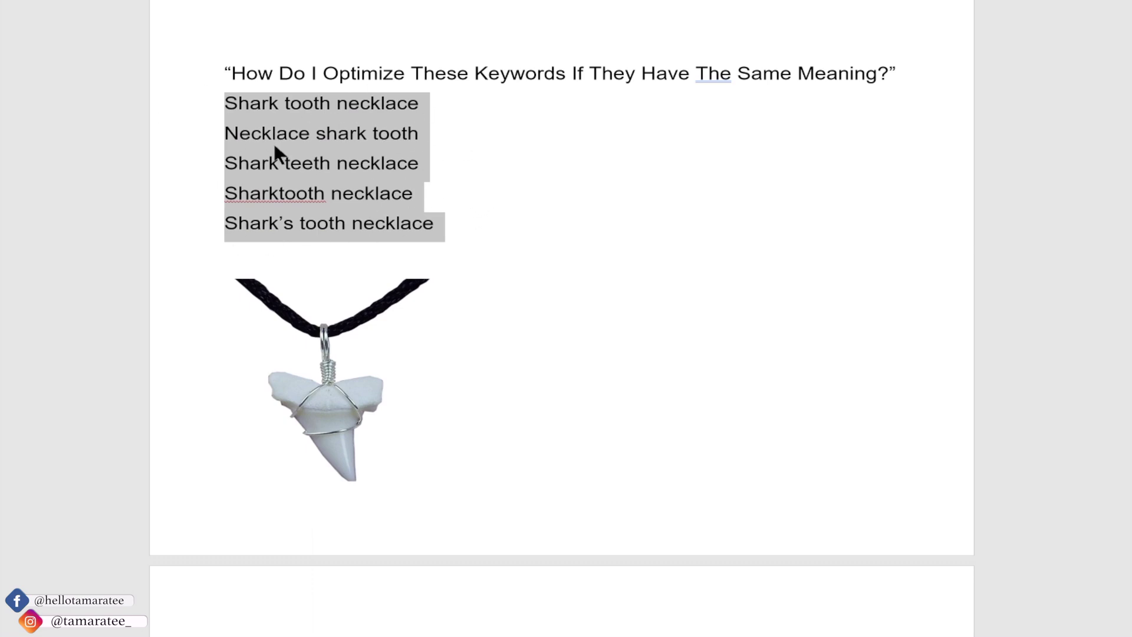
{"action": "left_click", "coordinate": [697, 72]}
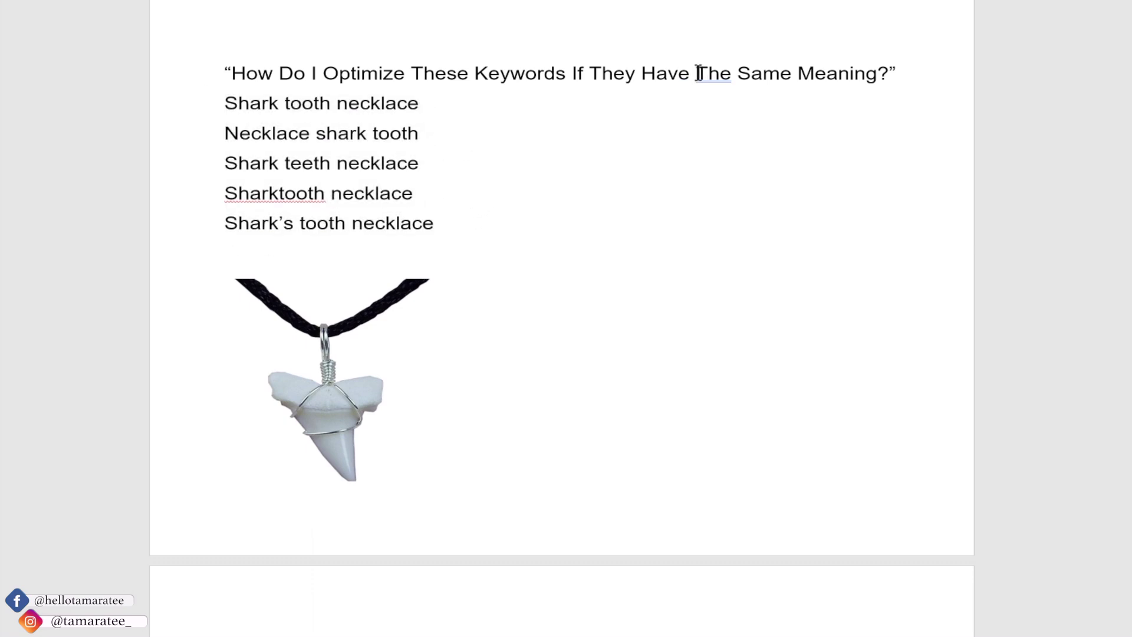
{"action": "left_click_drag", "start_coordinate": [697, 73], "coordinate": [872, 72]}
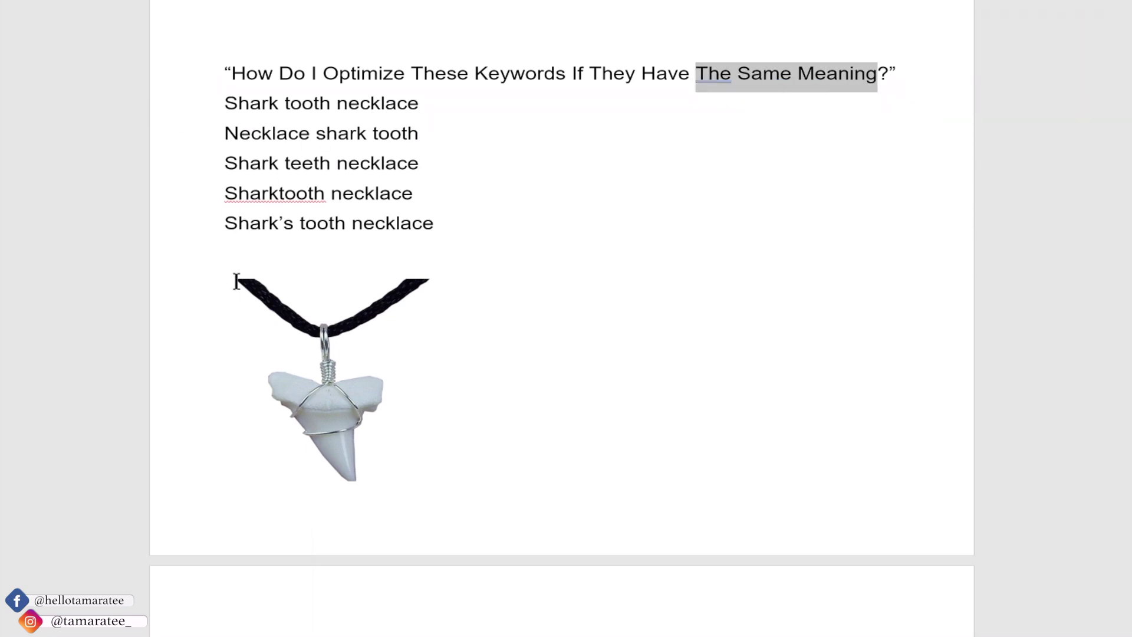
{"action": "left_click", "coordinate": [438, 208]}
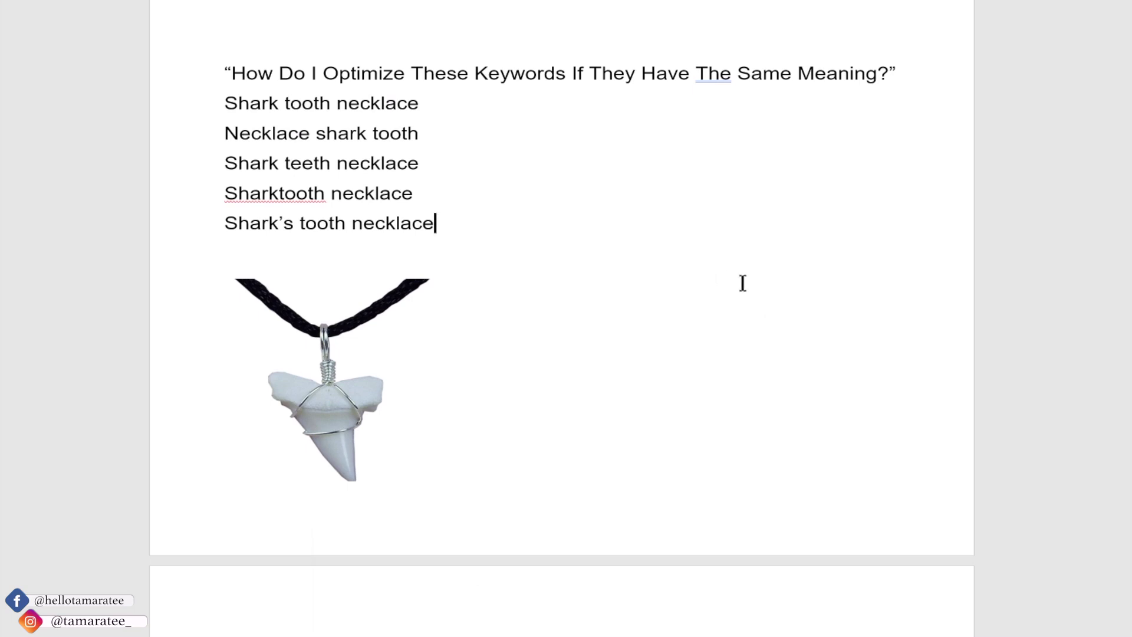
Step: Type 'Beach ball', 'Summer time Beach Ball' and 'Ball for the Beach' on separate lines at the top of page 2
{"action": "scroll", "coordinate": [926, 448], "scroll_direction": "down", "scroll_amount": 3}
{"action": "left_click", "coordinate": [413, 542]}
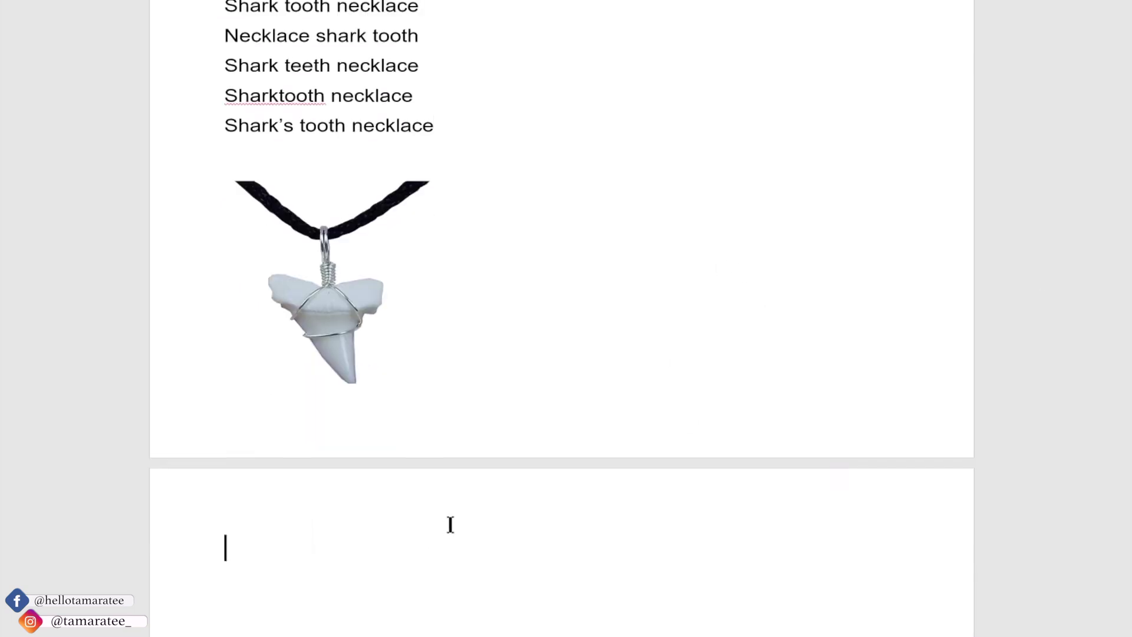
{"action": "type", "text": "Beach ab"}
{"action": "key", "text": "BackSpace"}
{"action": "key", "text": "BackSpace"}
{"action": "type", "text": "ball"}
{"action": "key", "text": "Return"}
{"action": "type", "text": "Summer time Bea"}
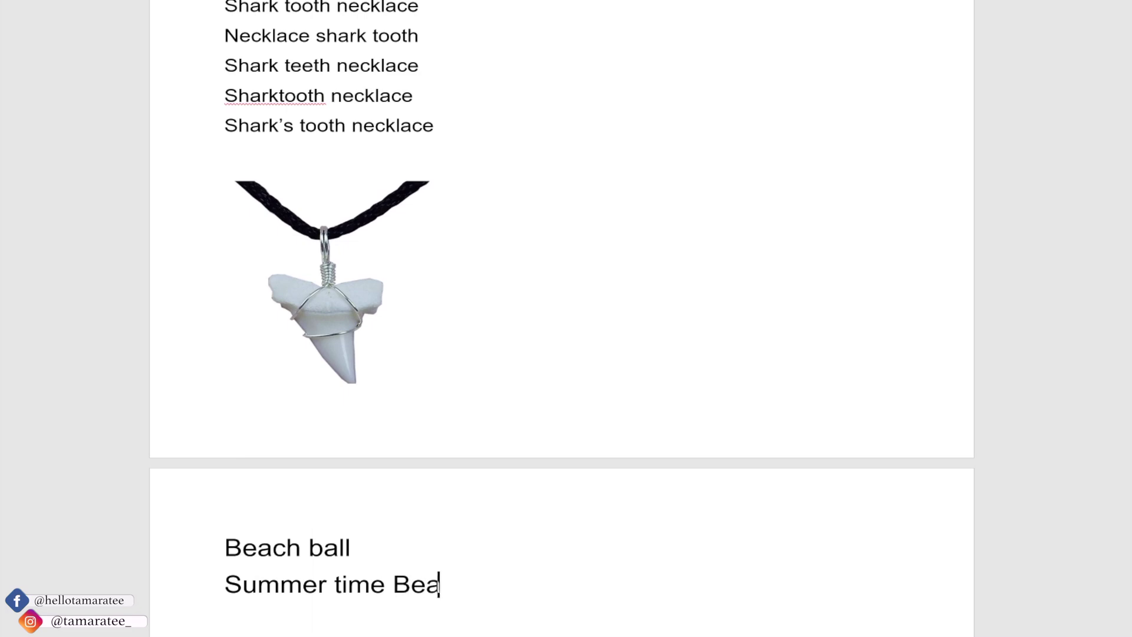
{"action": "type", "text": "ch Ball"}
{"action": "key", "text": "Return"}
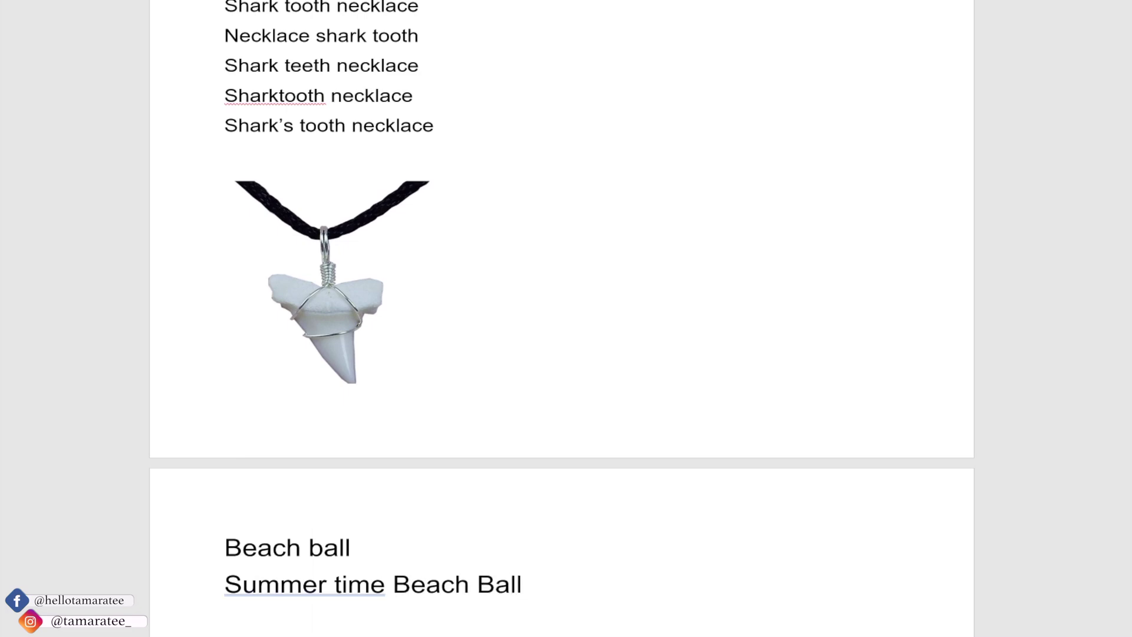
{"action": "type", "text": "Ball for the B"}
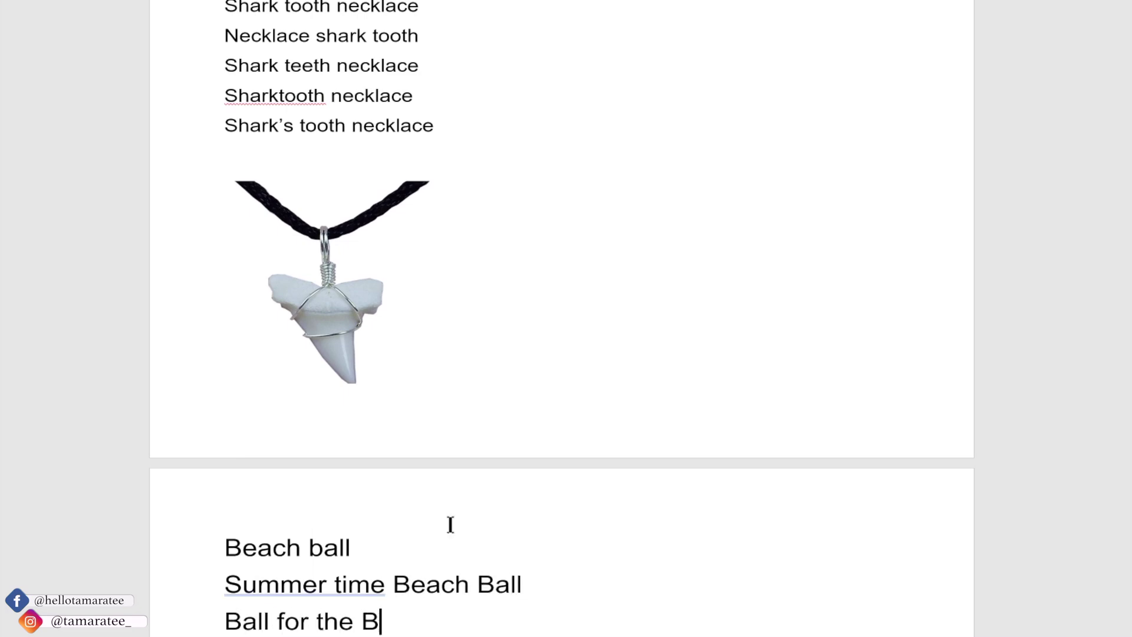
{"action": "type", "text": "each"}
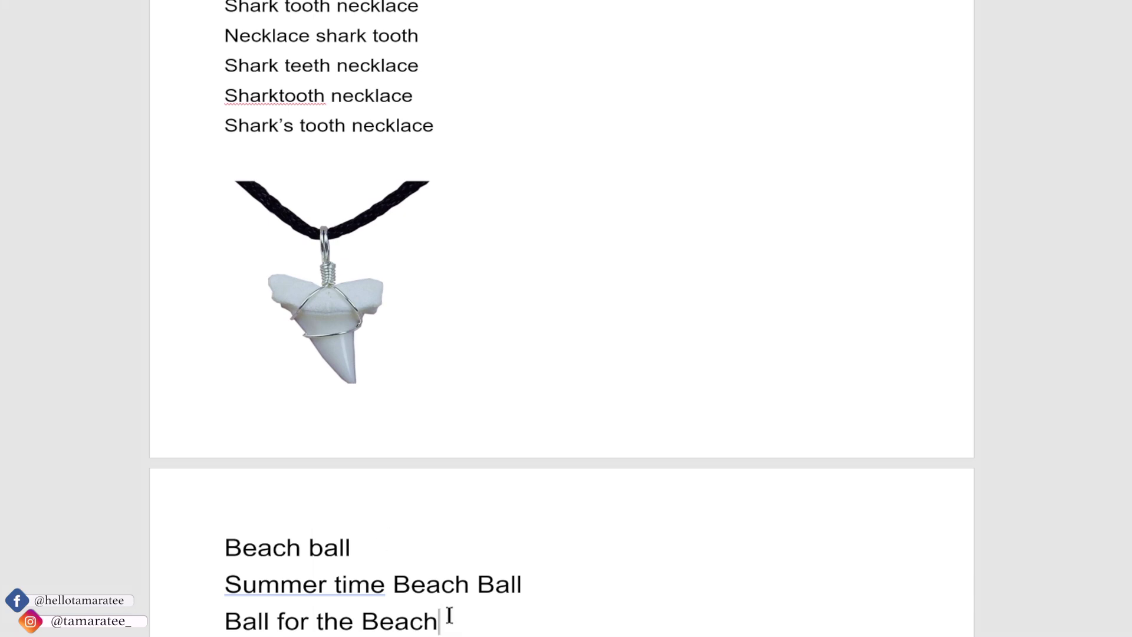
Step: Highlight the three beach ball phrases, then the five shark tooth necklace variants
{"action": "left_click_drag", "start_coordinate": [466, 621], "coordinate": [225, 547]}
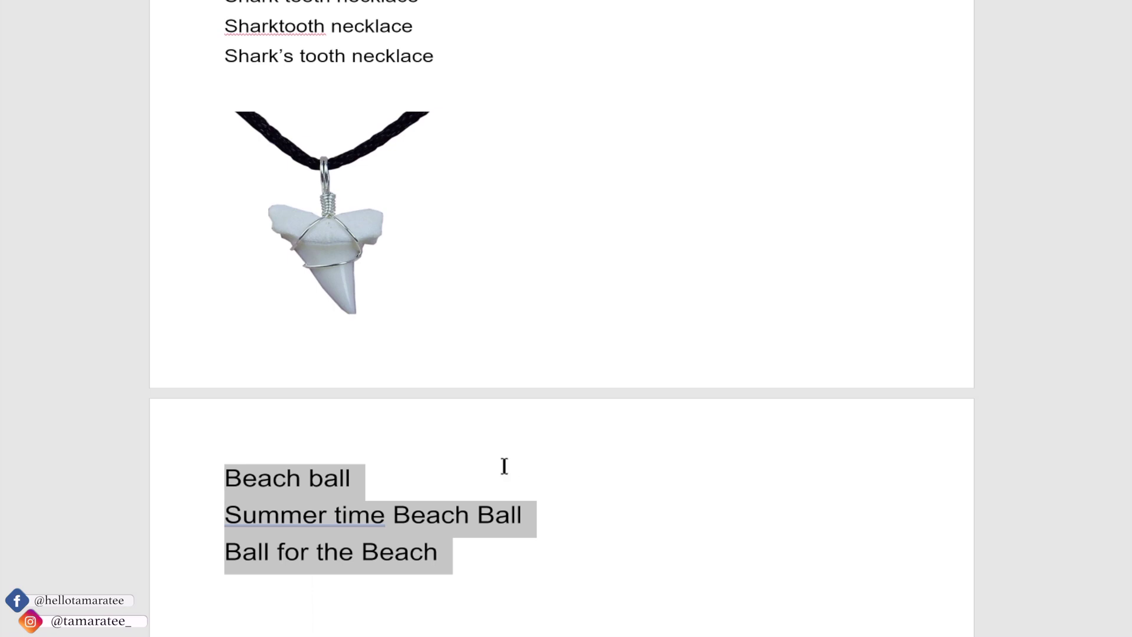
{"action": "scroll", "coordinate": [505, 462], "scroll_direction": "up", "scroll_amount": 5}
{"action": "left_click", "coordinate": [481, 223]}
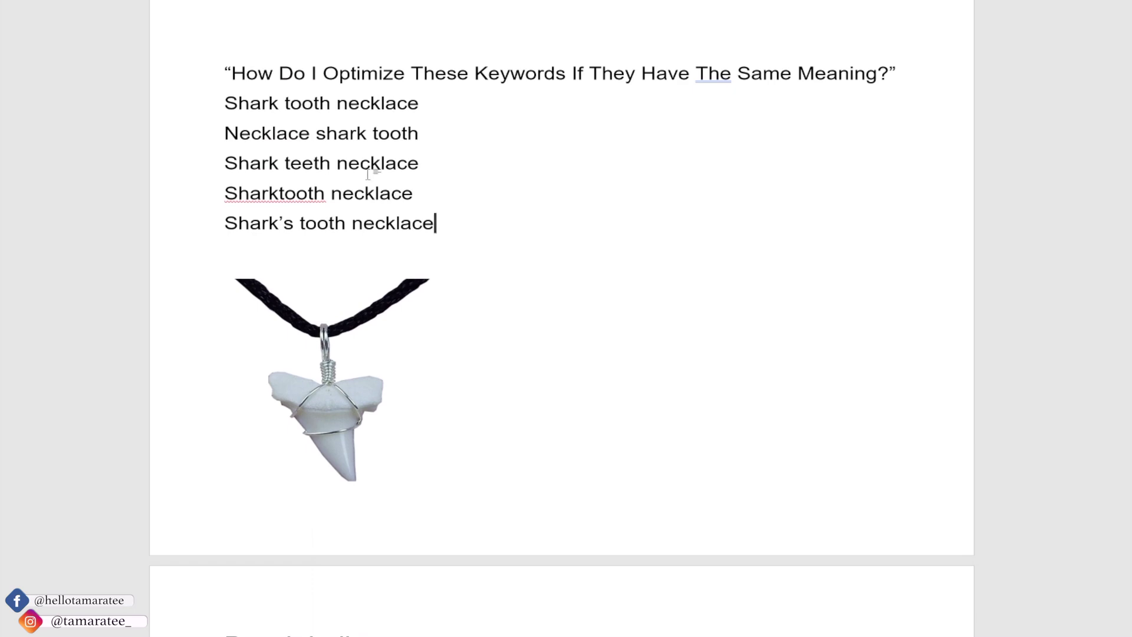
{"action": "key", "text": "ctrl+shift+Up"}
{"action": "key", "text": "ctrl+shift+Up"}
{"action": "key", "text": "ctrl+shift+Up"}
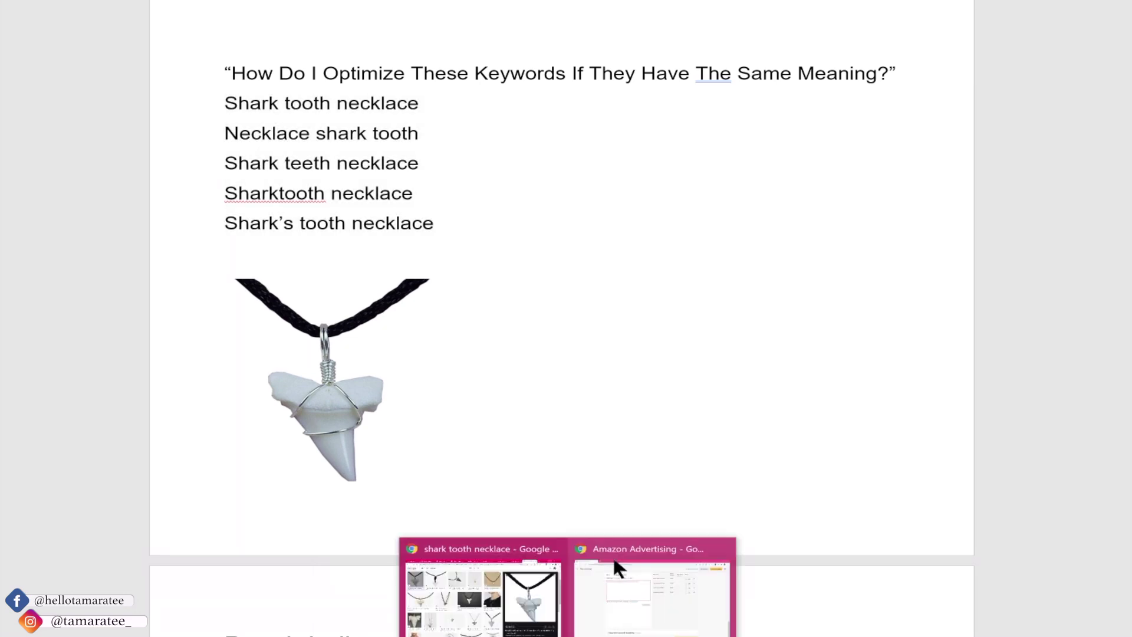
Step: Enable Phrase and Exact match types alongside Broad in the Amazon keyword entry
{"action": "left_click", "coordinate": [622, 548]}
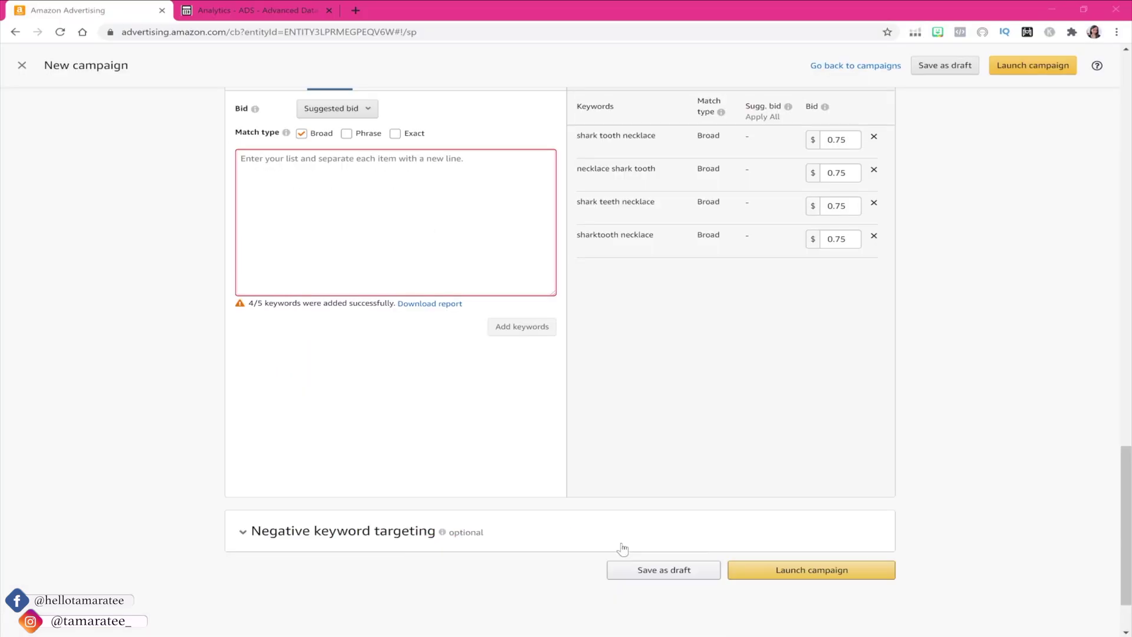
{"action": "left_click", "coordinate": [346, 133]}
{"action": "left_click", "coordinate": [395, 133]}
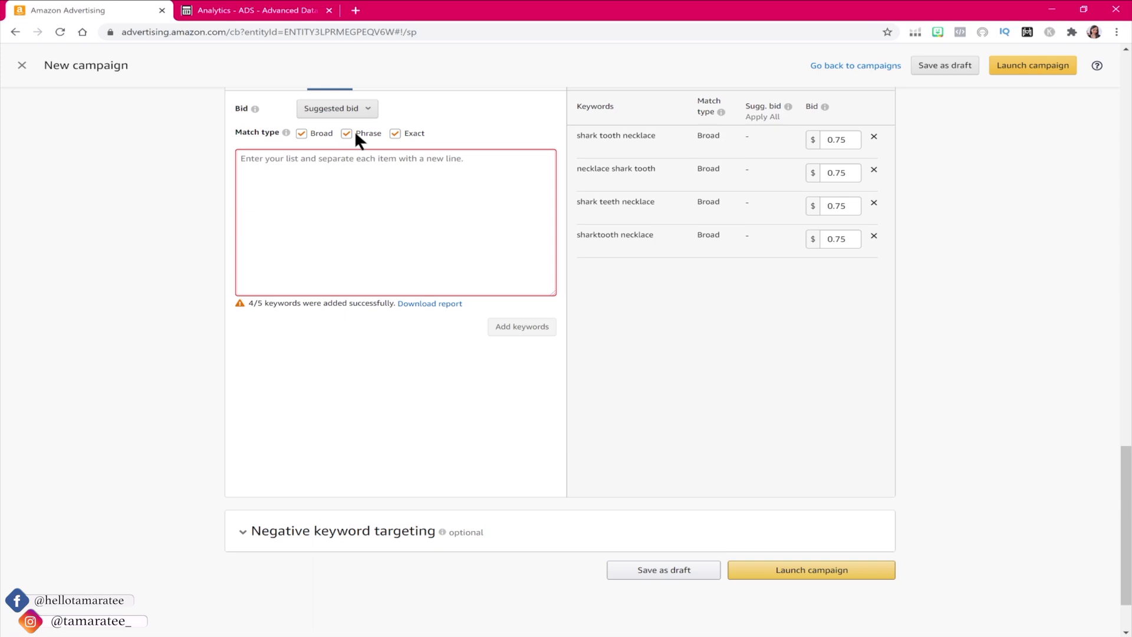
{"action": "left_click", "coordinate": [346, 133]}
{"action": "left_click", "coordinate": [395, 133]}
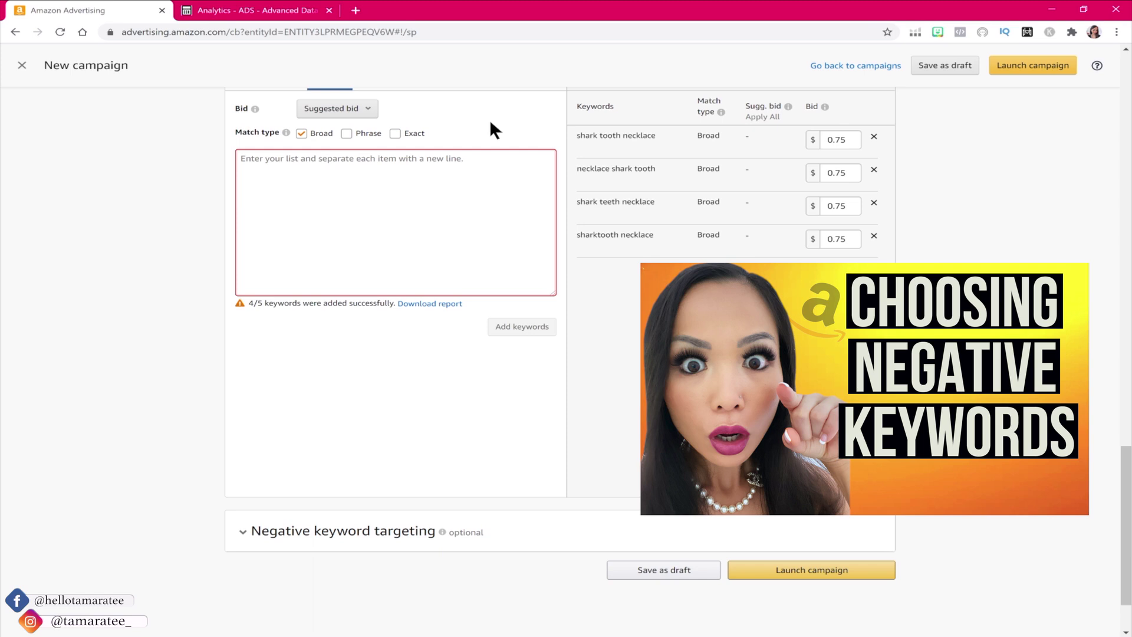
{"action": "left_click", "coordinate": [347, 134]}
{"action": "left_click", "coordinate": [395, 134]}
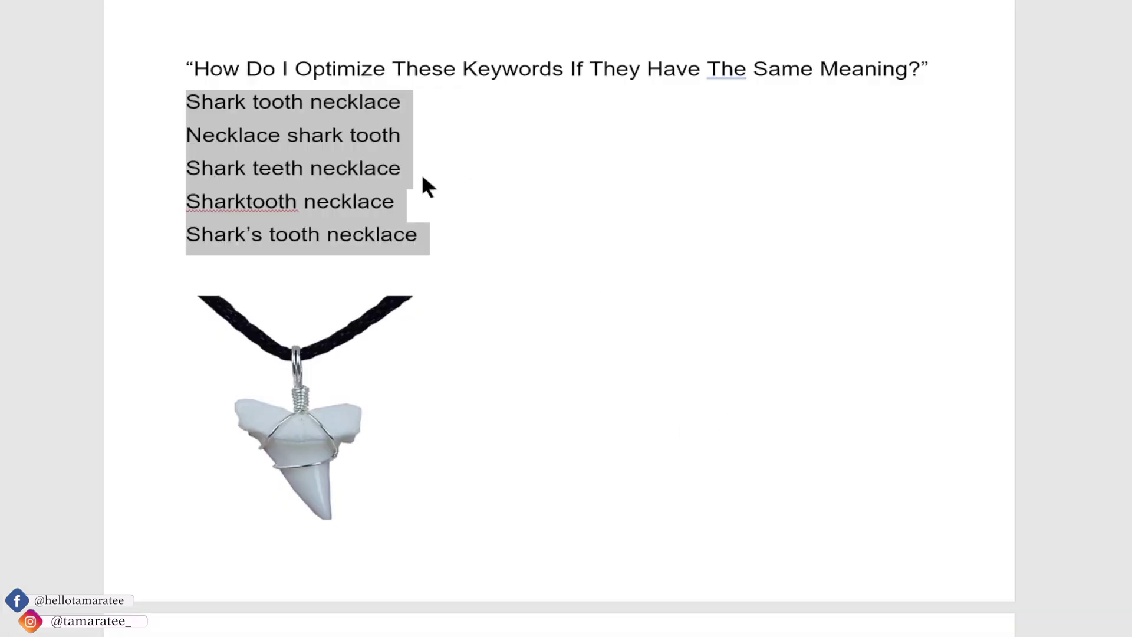
Step: Deselect the five necklace keyword variants in the Word notes
{"action": "left_click", "coordinate": [458, 234]}
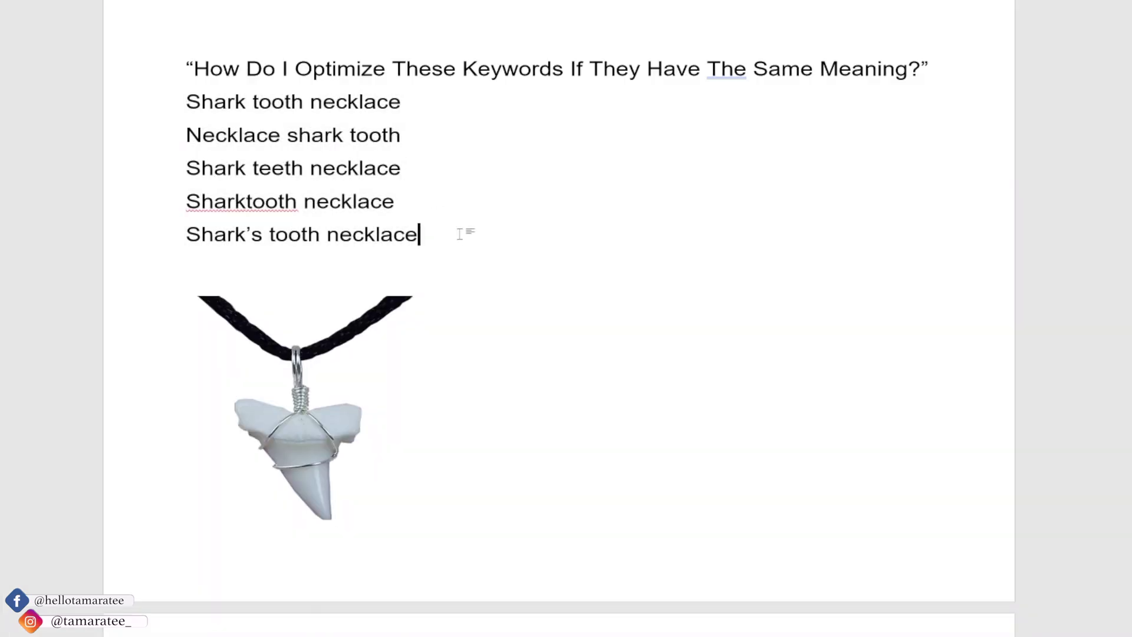